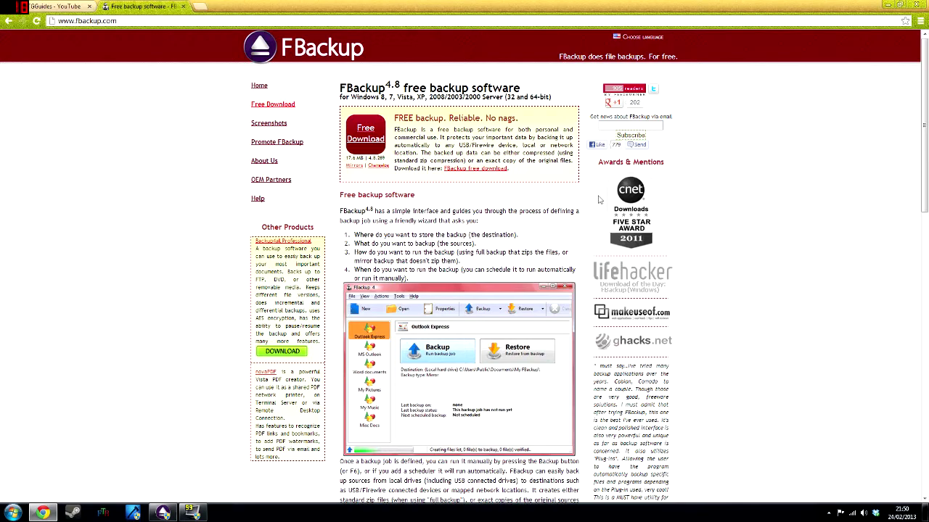
Scroll down through fbackup.com's Main Features section and back up to the top.
scroll(560, 213, "down", 5)
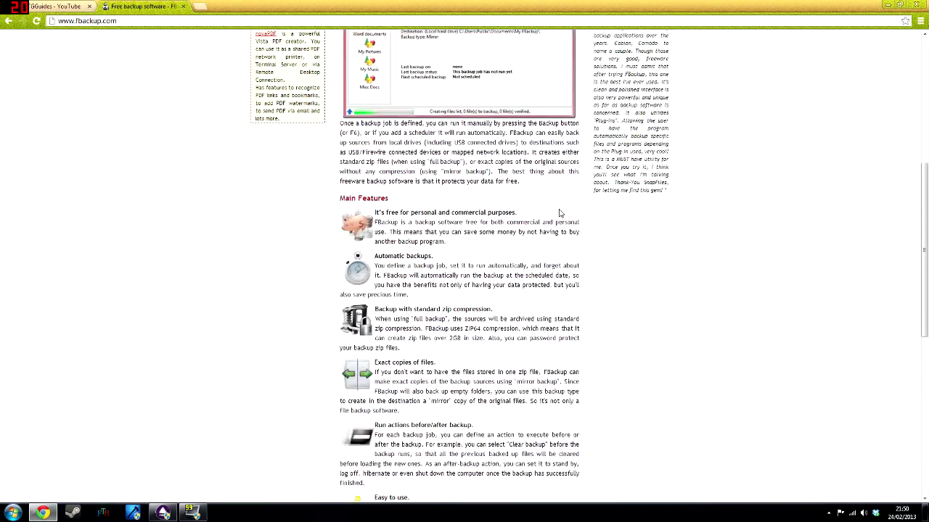
scroll(559, 213, "up", 4)
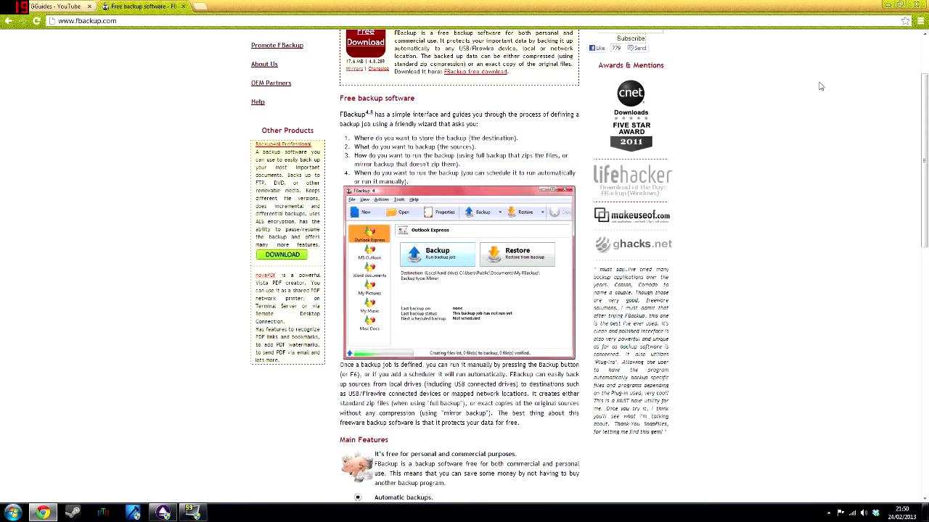
scroll(687, 137, "up", 2)
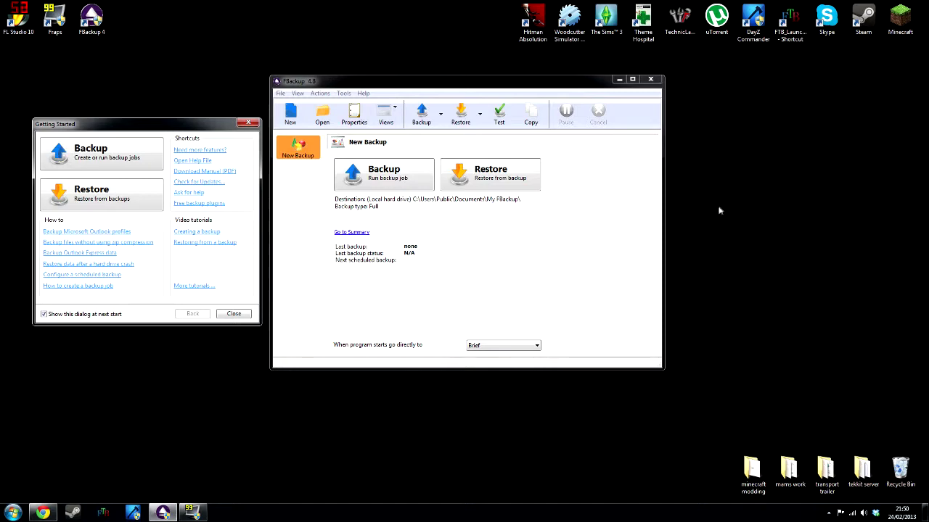
Start a new backup job named Youtube Tutorial.
left_click(85, 157)
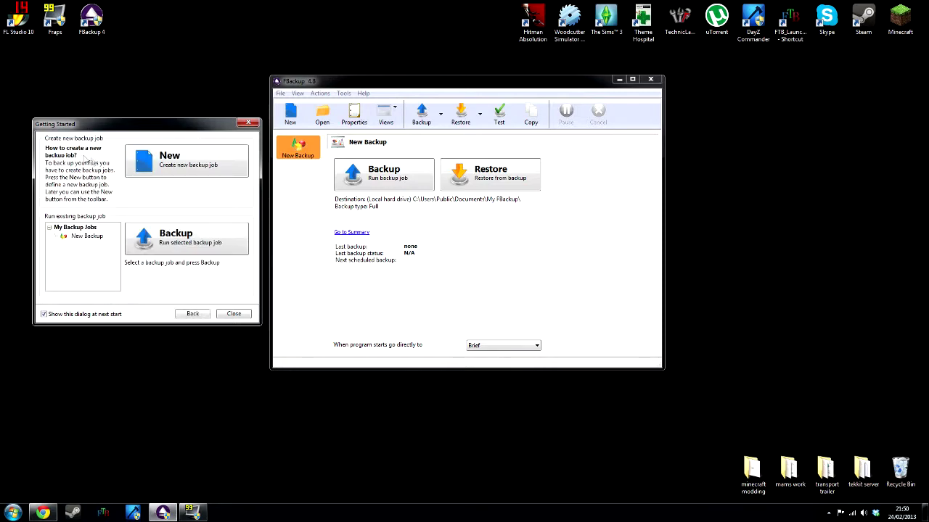
left_click(174, 164)
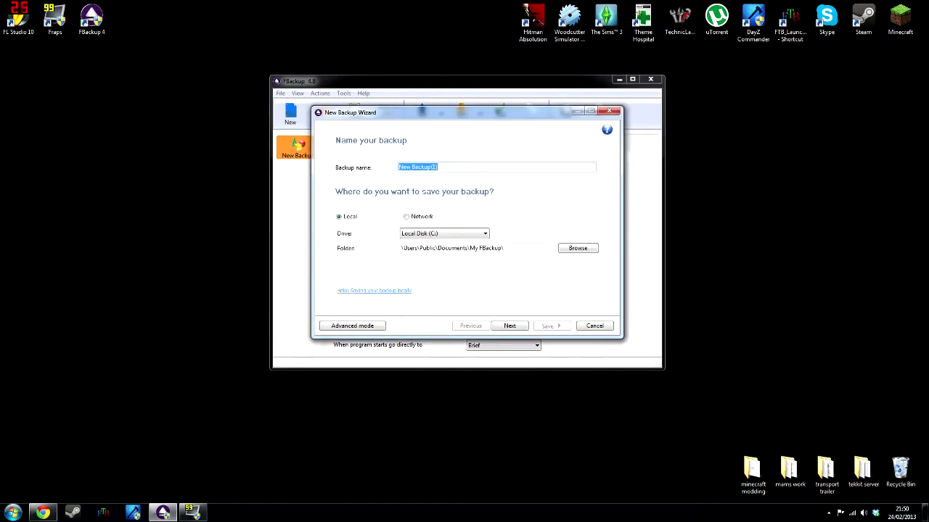
type("Youtube Tutorial")
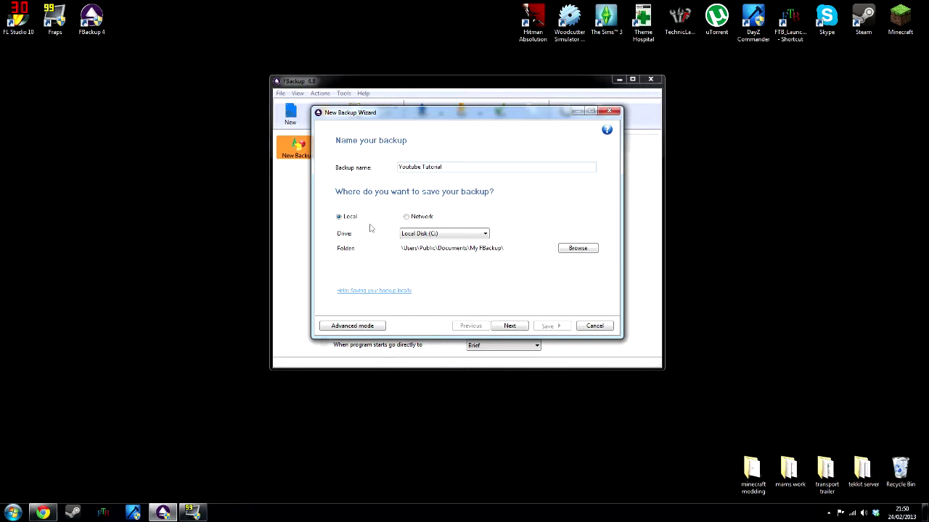
Set the destination to Local Disk (C:) \Users\Public\Documents\ and continue to source selection.
left_click(407, 217)
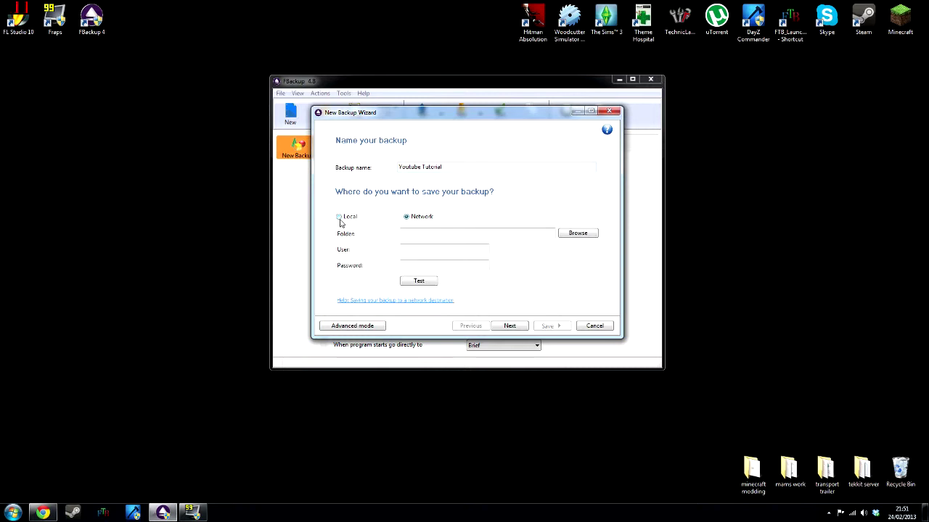
left_click(339, 219)
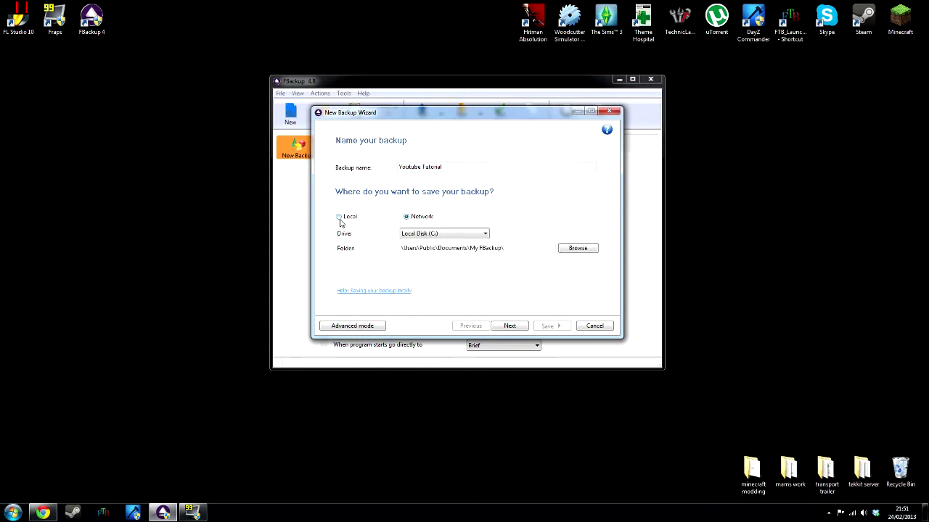
left_click(459, 235)
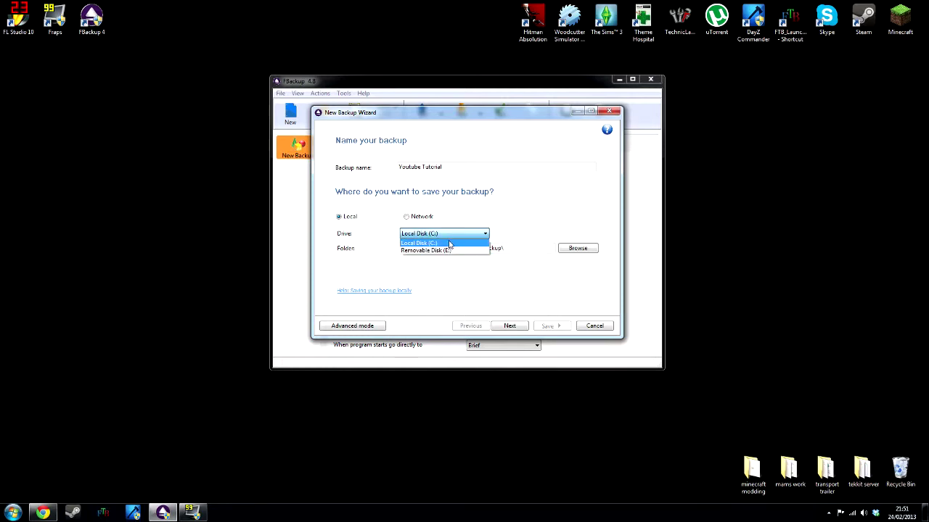
left_click(463, 242)
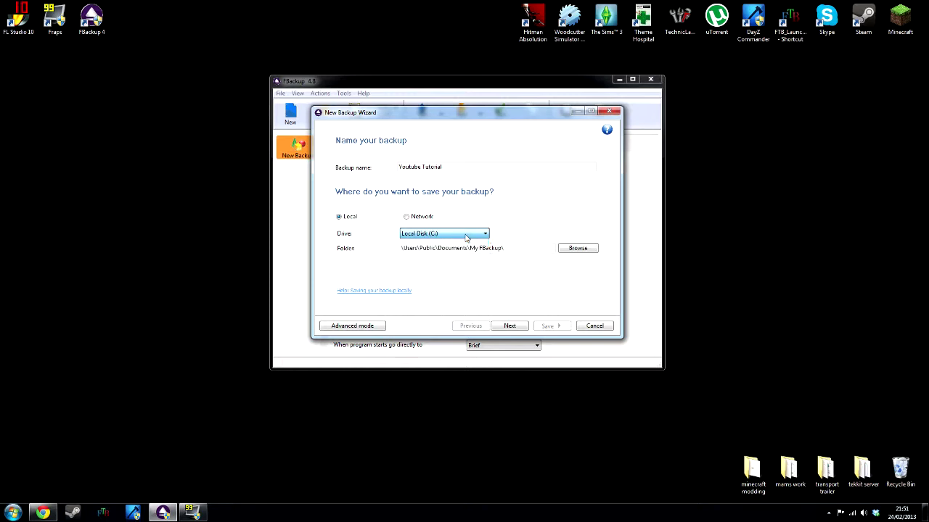
left_click(575, 252)
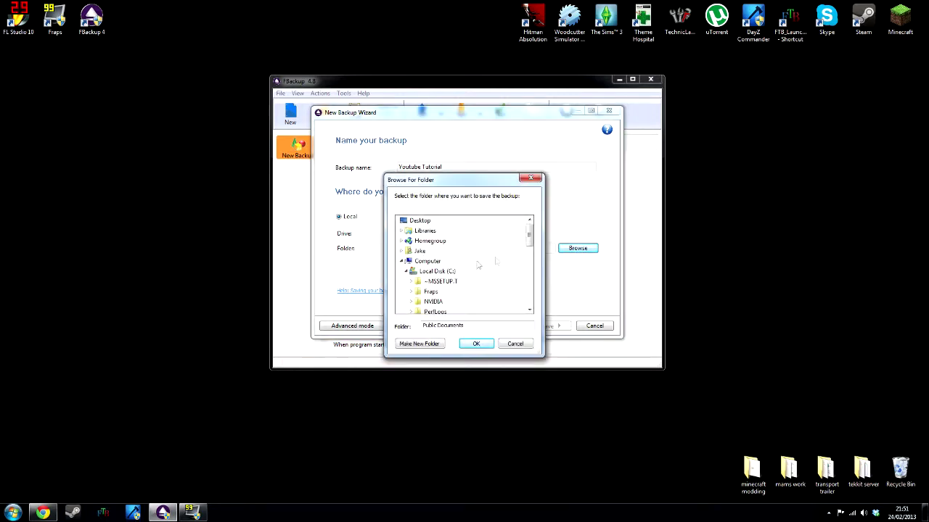
left_click_drag(528, 243, 530, 266)
left_click(454, 263)
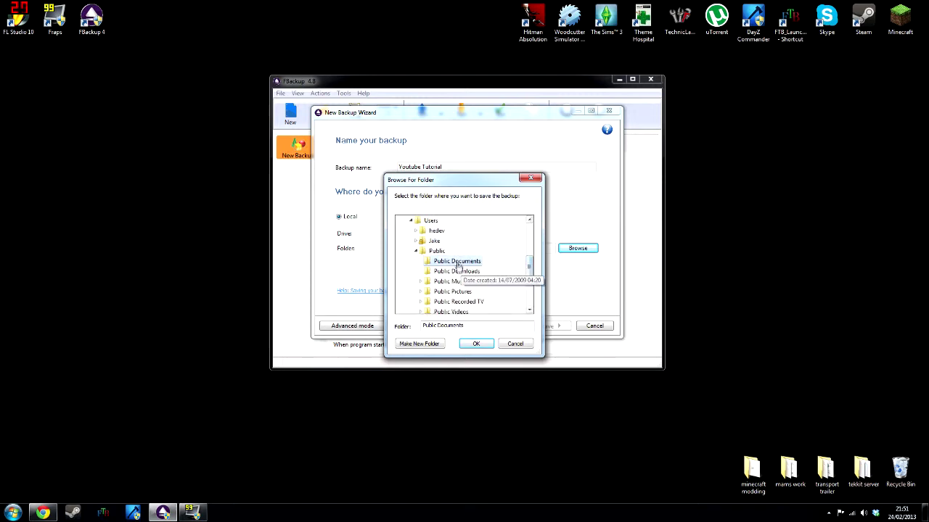
left_click(476, 343)
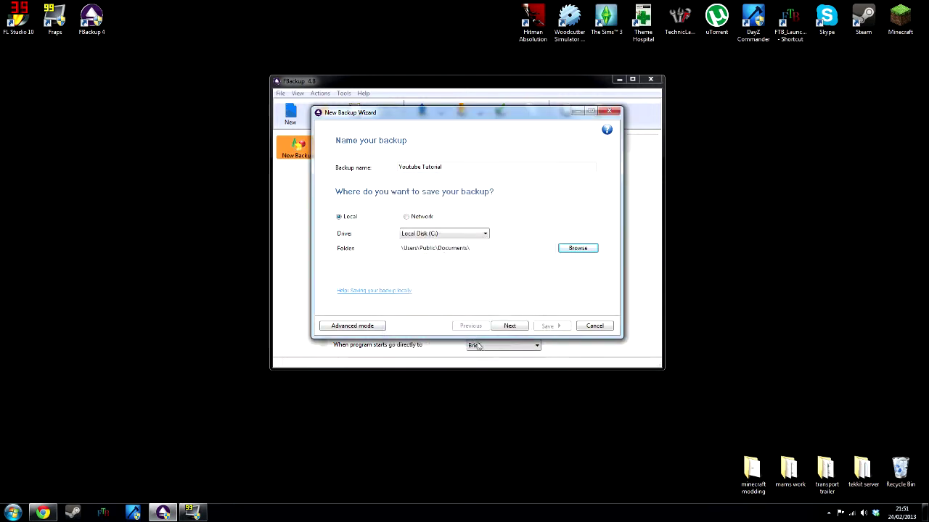
left_click(511, 325)
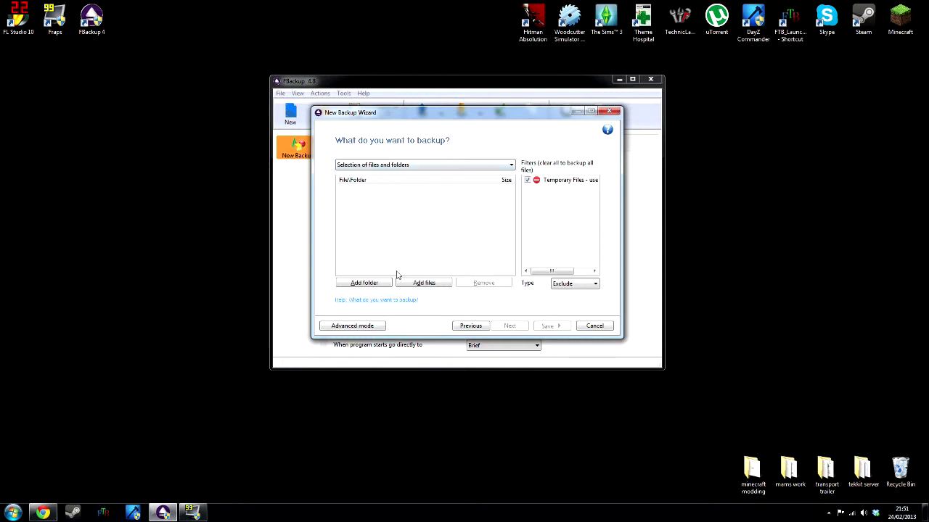
Add the Desktop's transport trailer folder as the backup source.
left_click(365, 283)
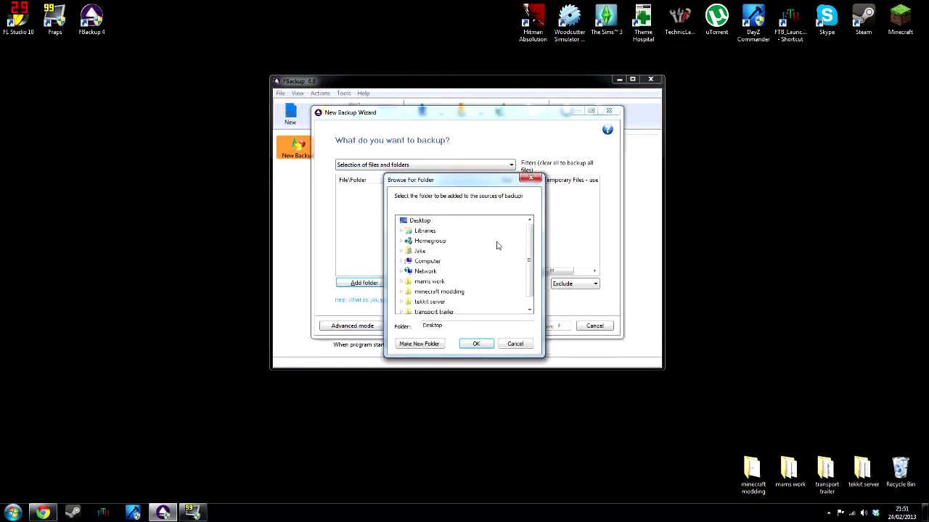
scroll(472, 296, "down", 1)
double_click(429, 302)
left_click(476, 344)
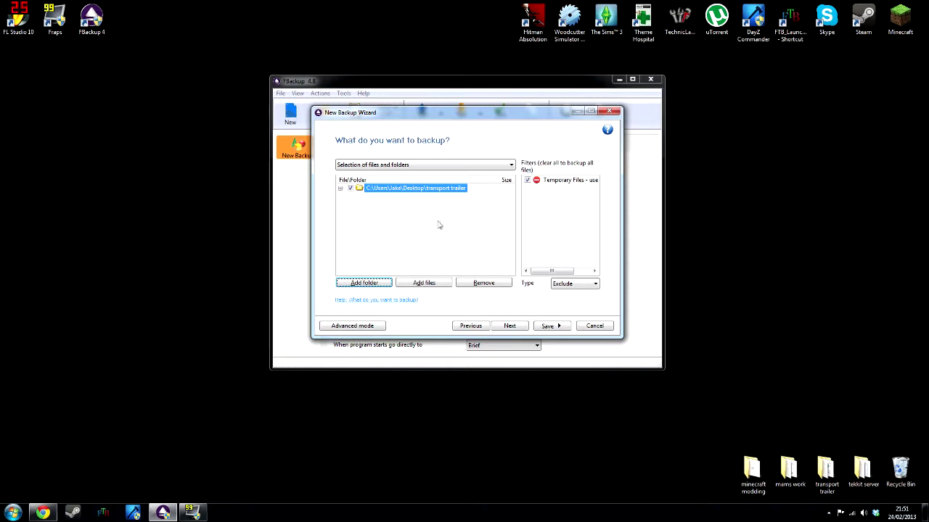
left_click(509, 325)
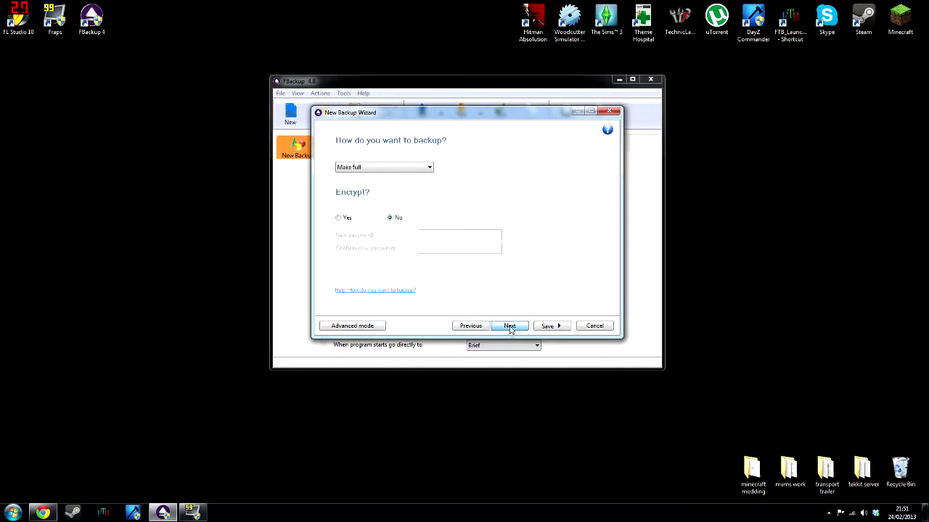
Keep the backup type as Make full with encryption set to No, then continue.
left_click(408, 168)
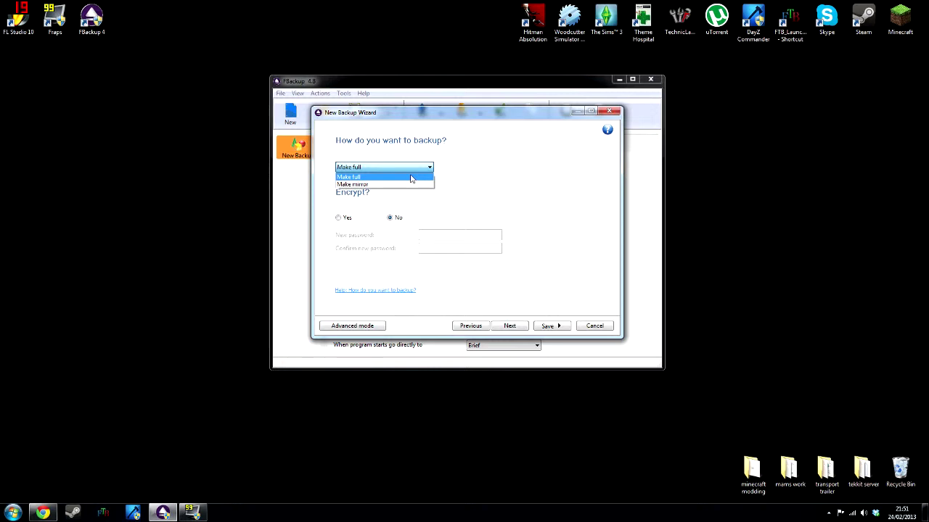
left_click(414, 176)
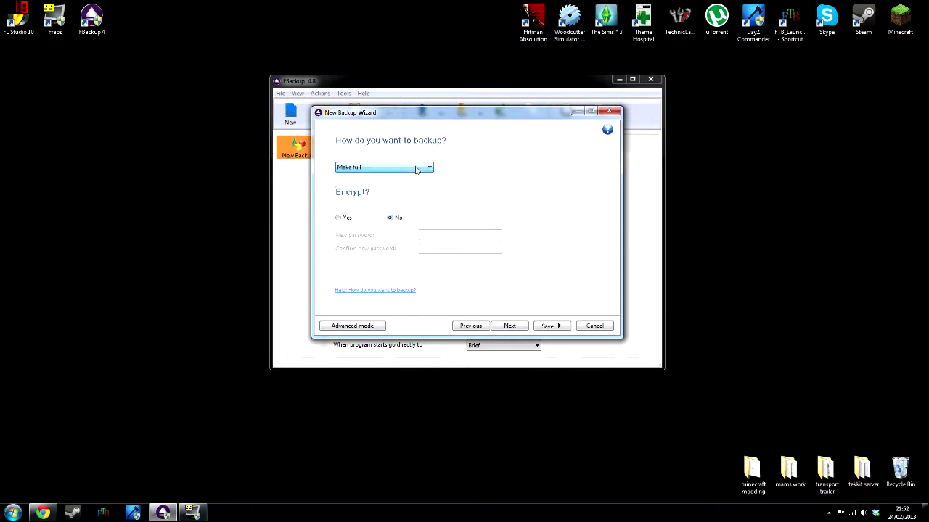
left_click(345, 220)
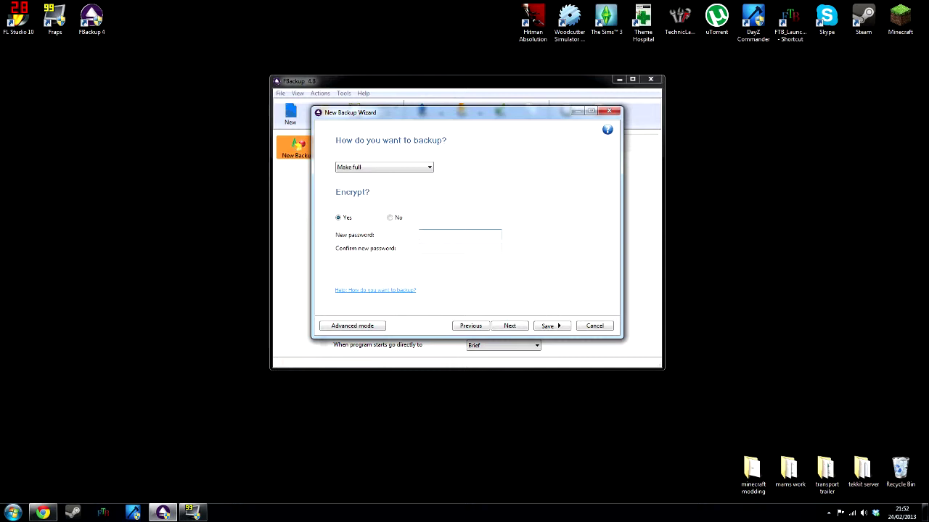
left_click(392, 219)
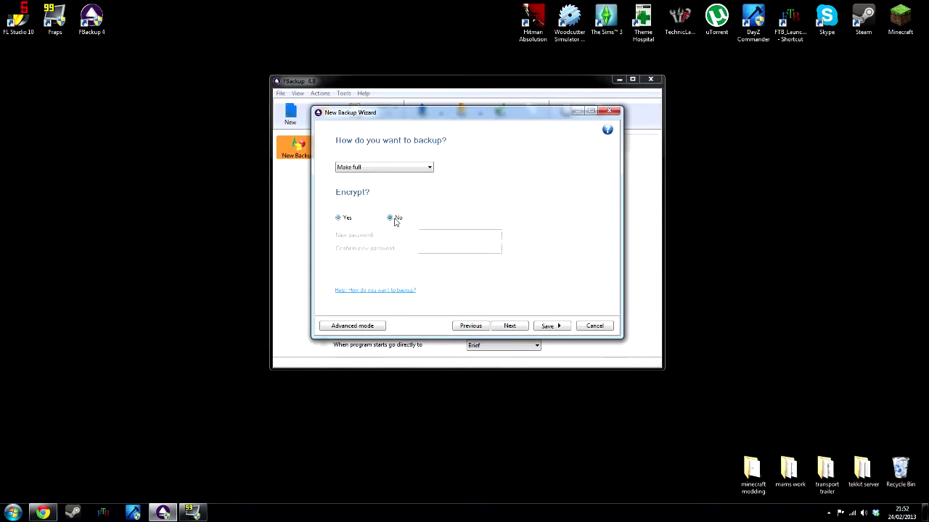
left_click(509, 326)
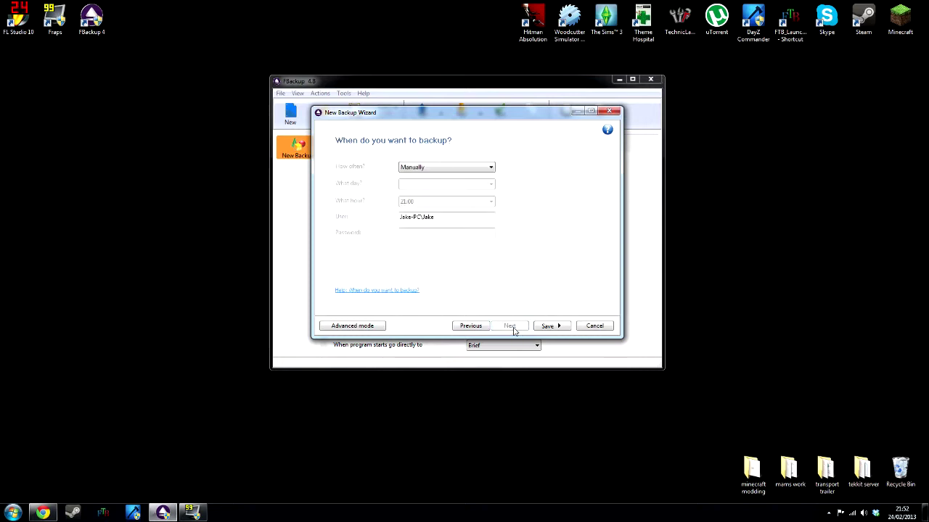
Set the job's schedule to run Daily at 21:00.
left_click(475, 172)
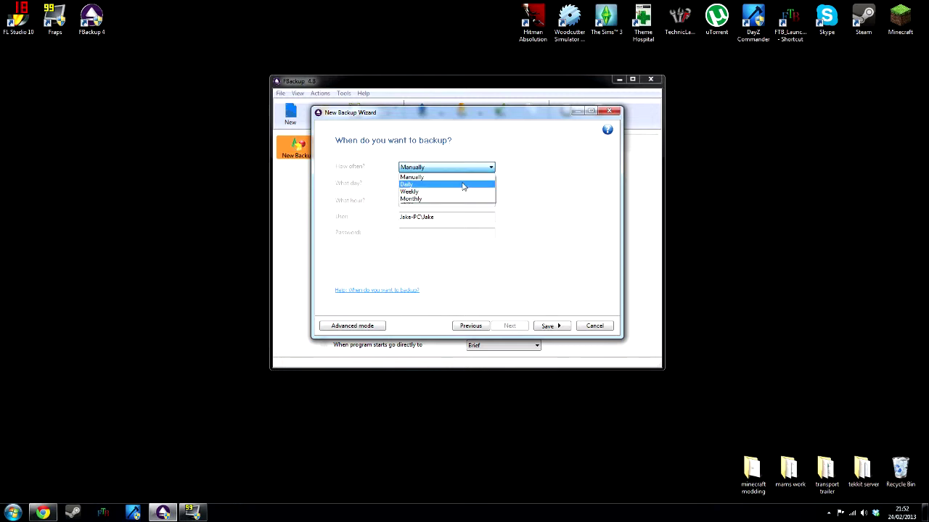
left_click(462, 186)
left_click(445, 204)
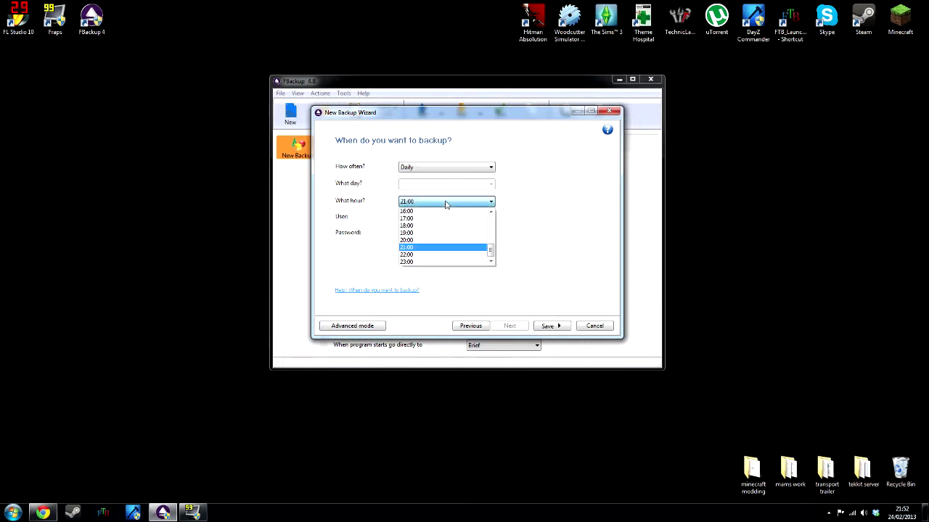
scroll(455, 242, "up", 3)
scroll(454, 240, "down", 3)
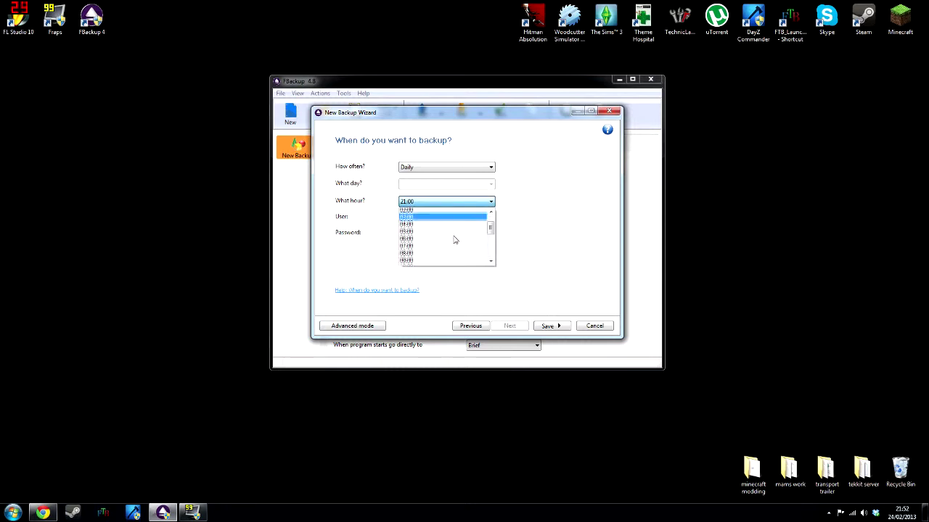
left_click(469, 201)
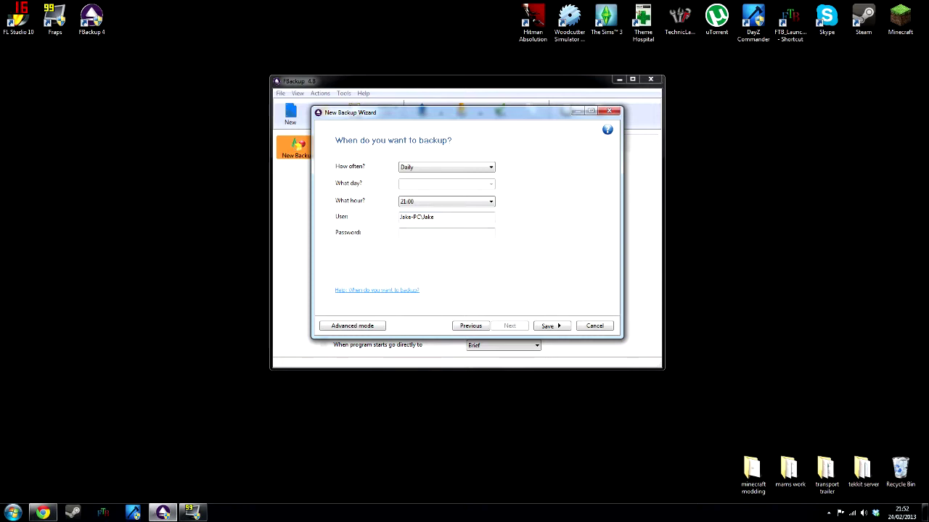
left_click(449, 232)
Save the job without running it, dismissing the scheduling warning.
left_click(547, 327)
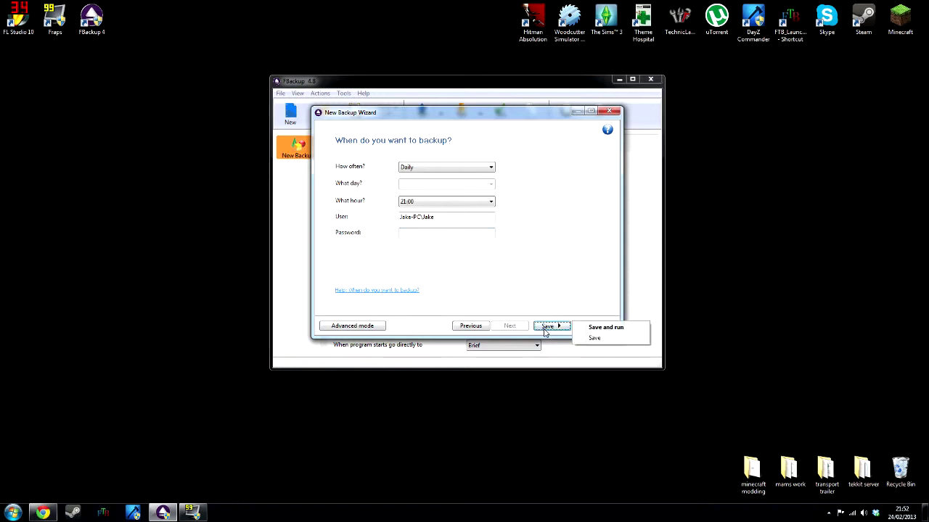
left_click(595, 339)
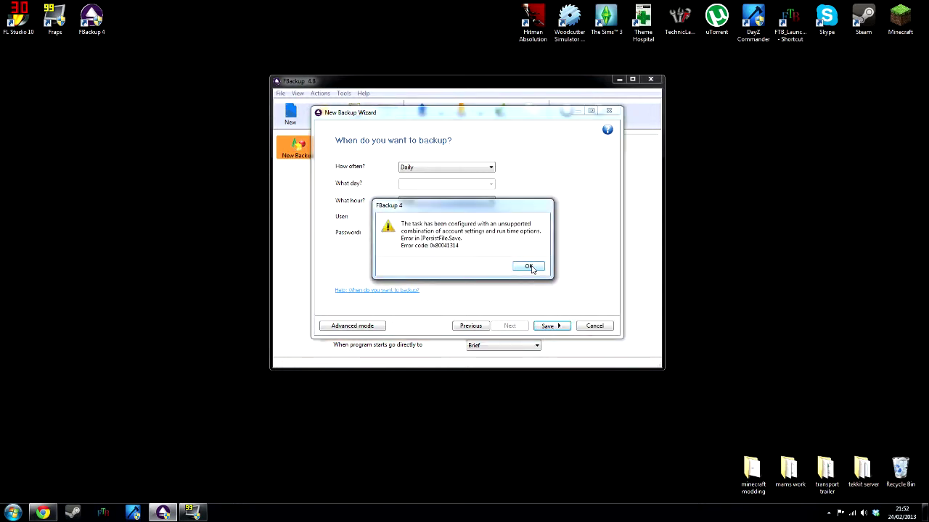
left_click(533, 267)
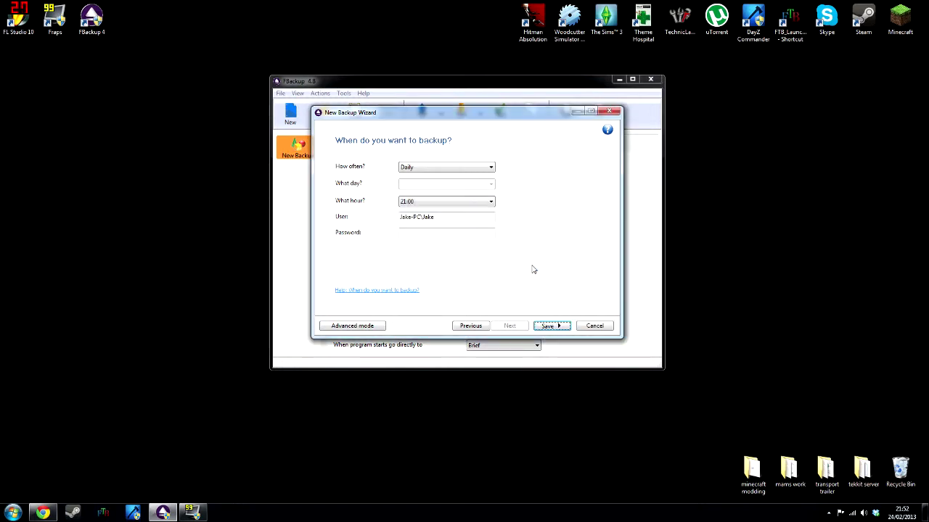
left_click(552, 326)
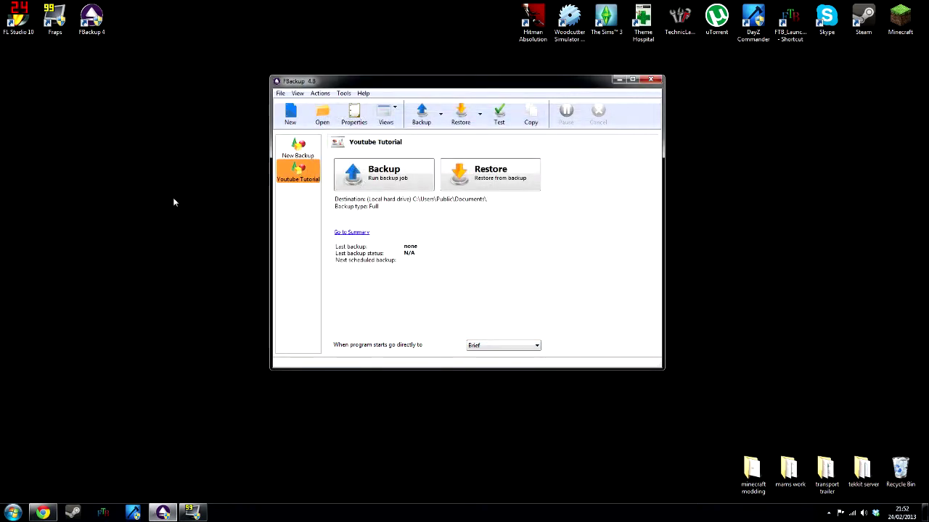
Open the Youtube Tutorial job's scheduler and edit its scheduled task's schedule.
left_click_drag(185, 57, 397, 248)
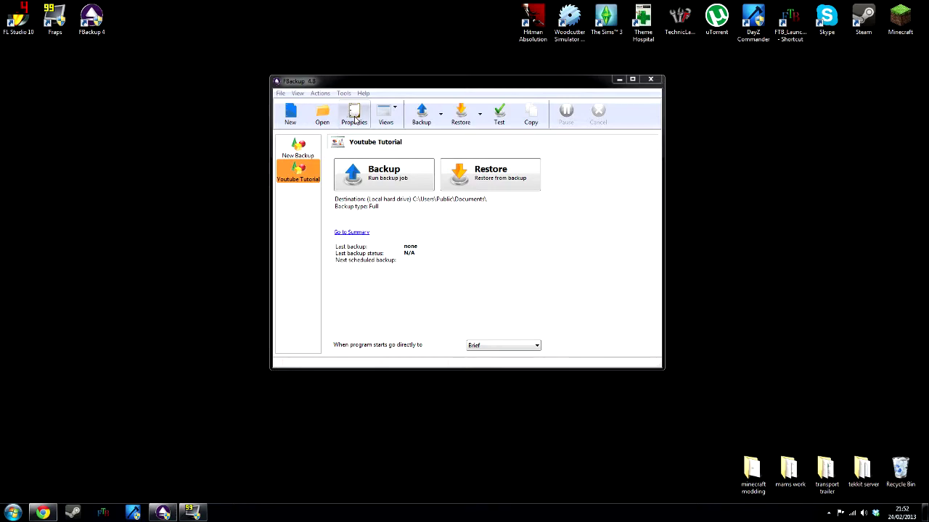
left_click(355, 119)
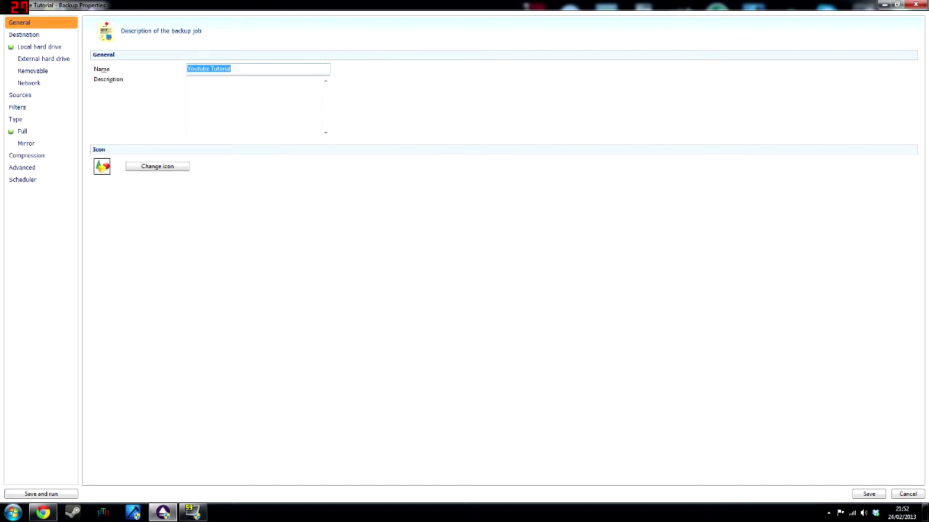
left_click(31, 168)
left_click(32, 181)
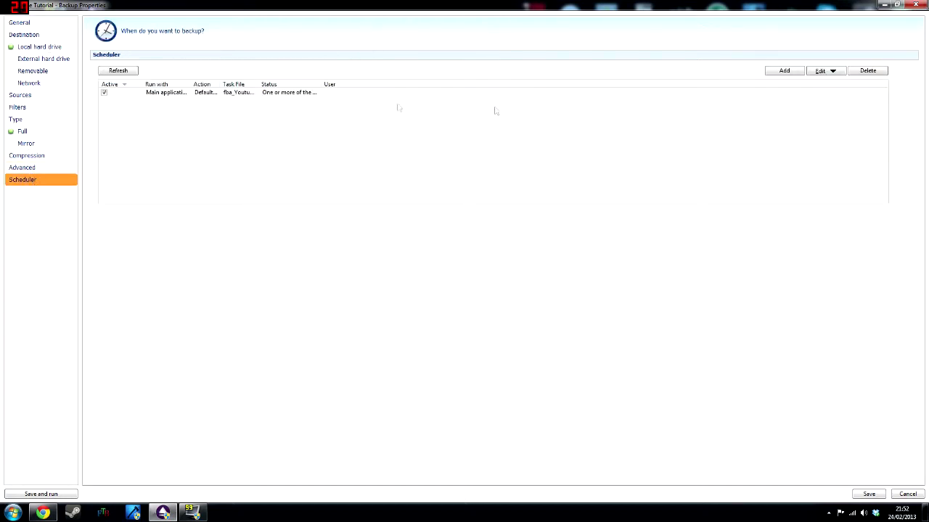
left_click(296, 95)
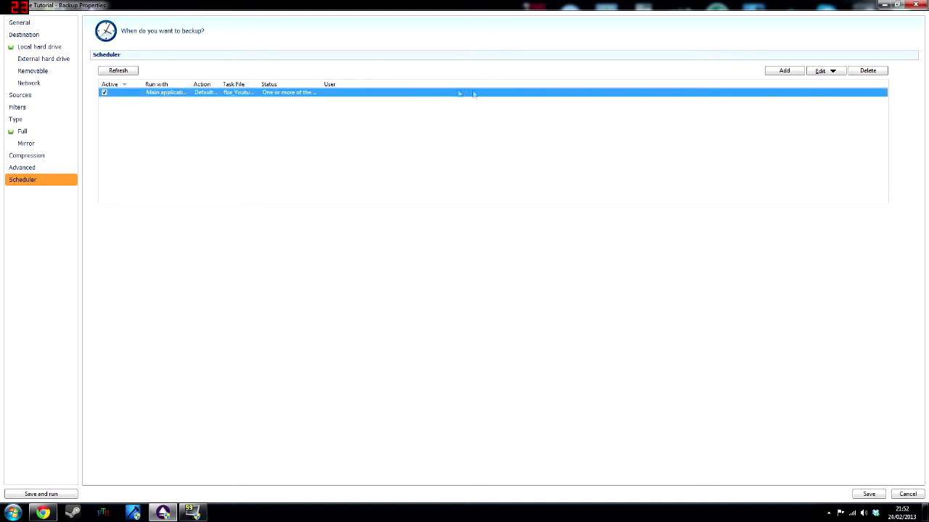
left_click(831, 73)
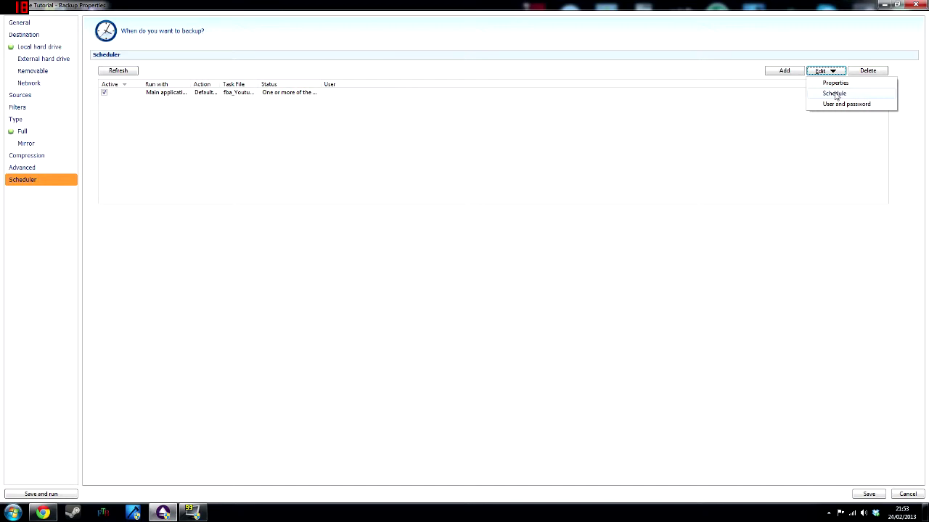
left_click(834, 94)
Create a new daily schedule at 09:00 starting 24/02/2013.
left_click_drag(99, 11, 421, 91)
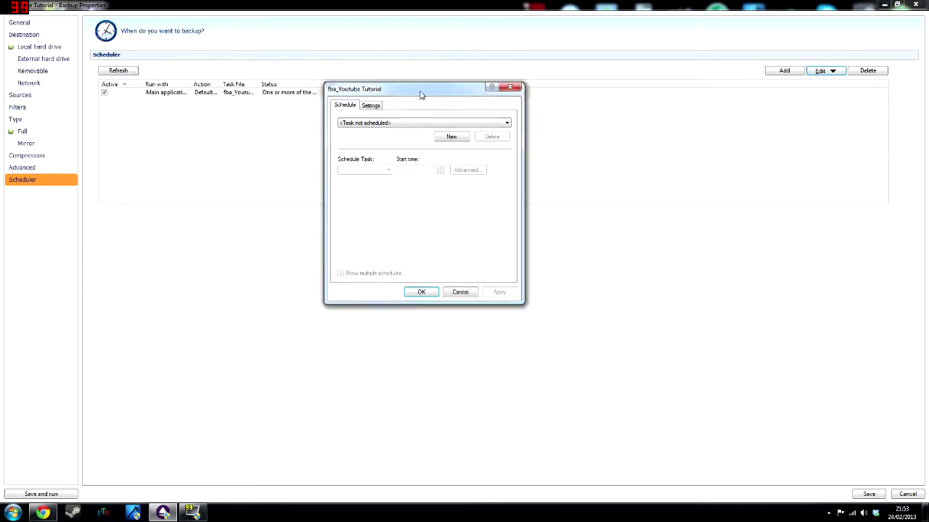
left_click(369, 106)
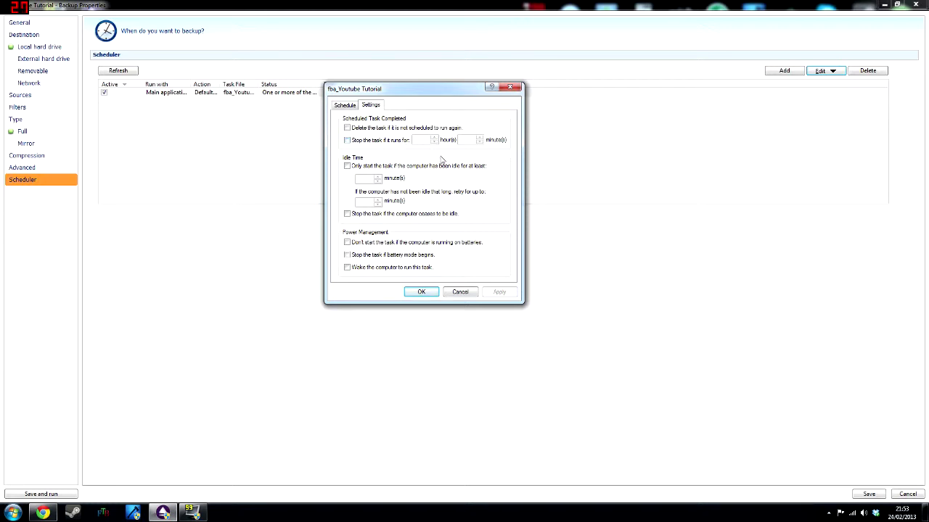
left_click(347, 106)
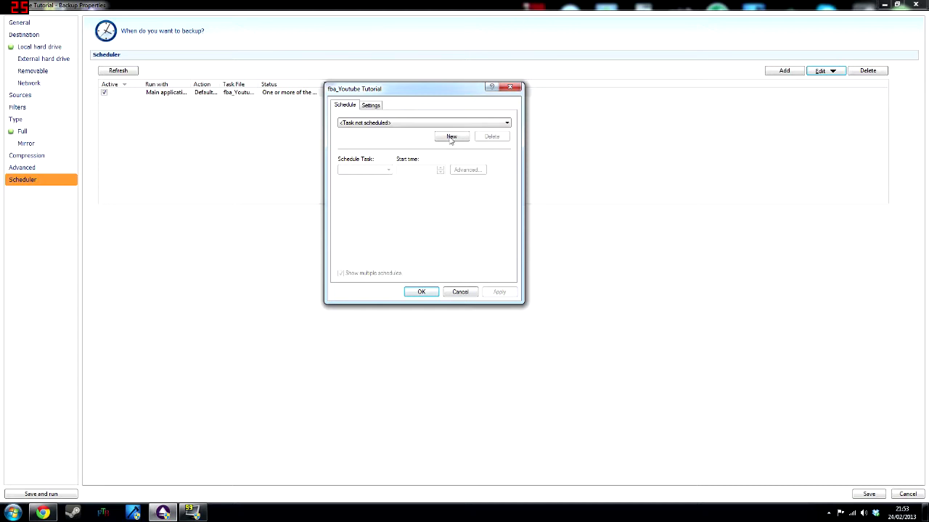
left_click(476, 122)
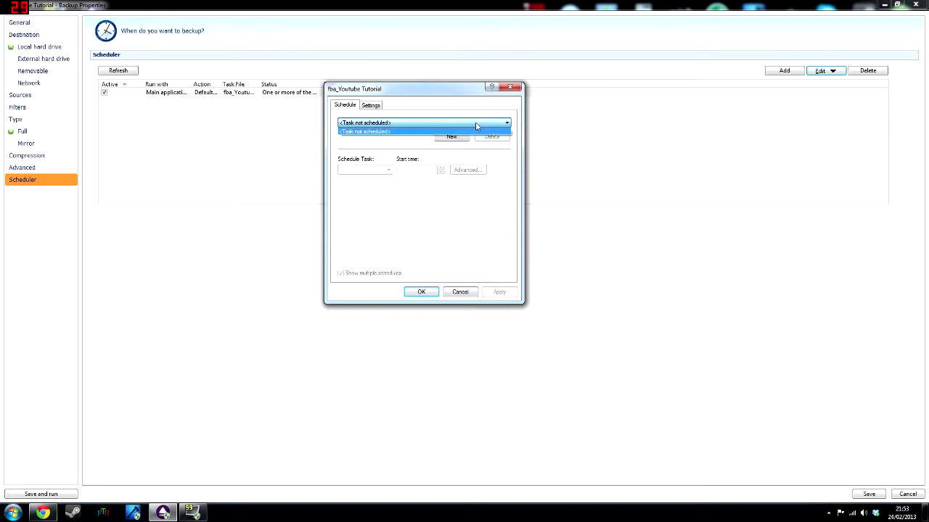
left_click(475, 122)
left_click(450, 137)
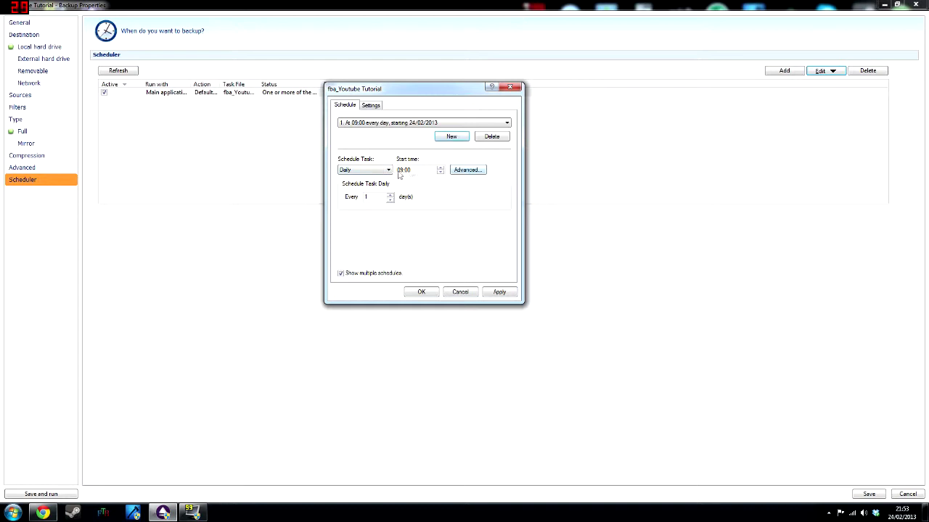
left_click(465, 171)
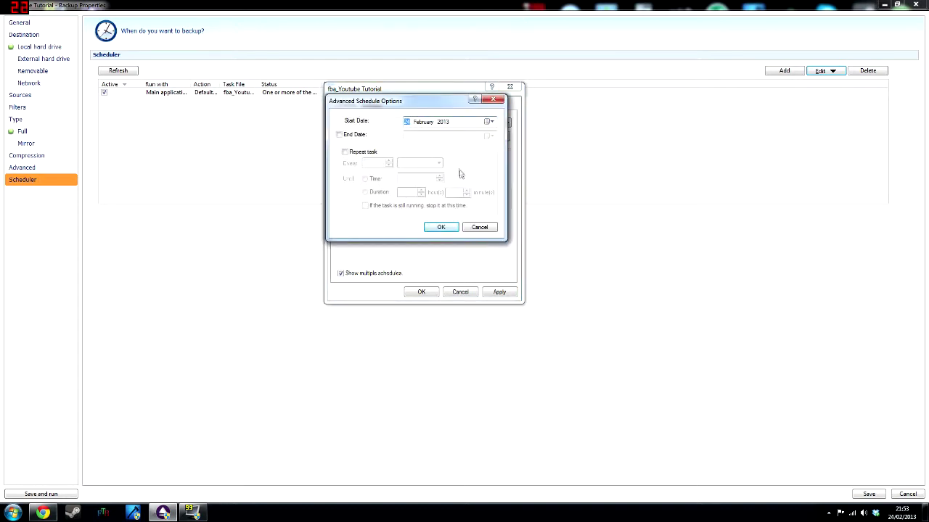
Keep the start date 24/02/2013 and leave the schedule without an end date.
left_click_drag(411, 100, 618, 108)
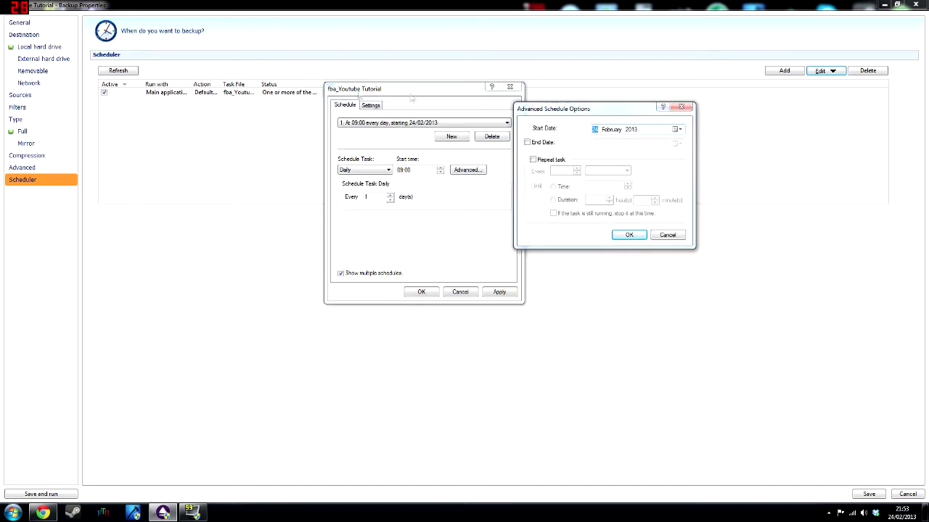
left_click_drag(649, 108, 483, 106)
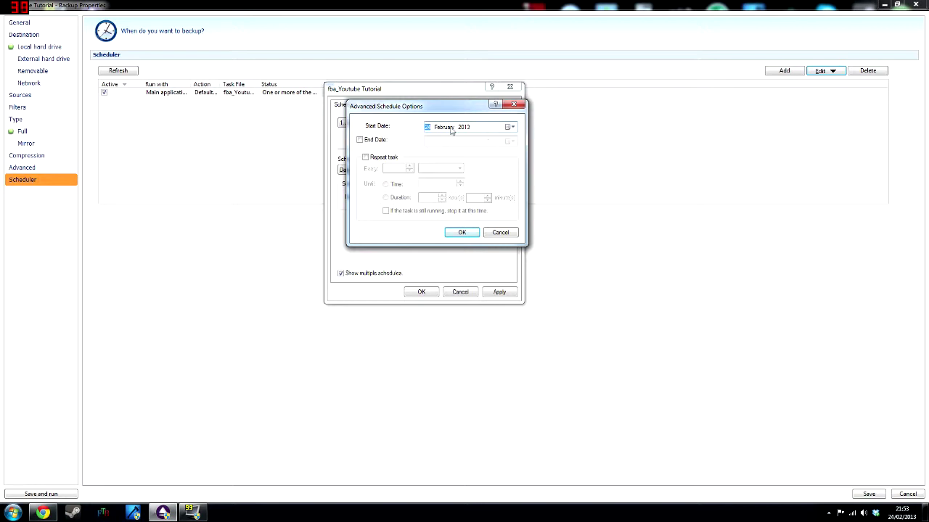
left_click(510, 127)
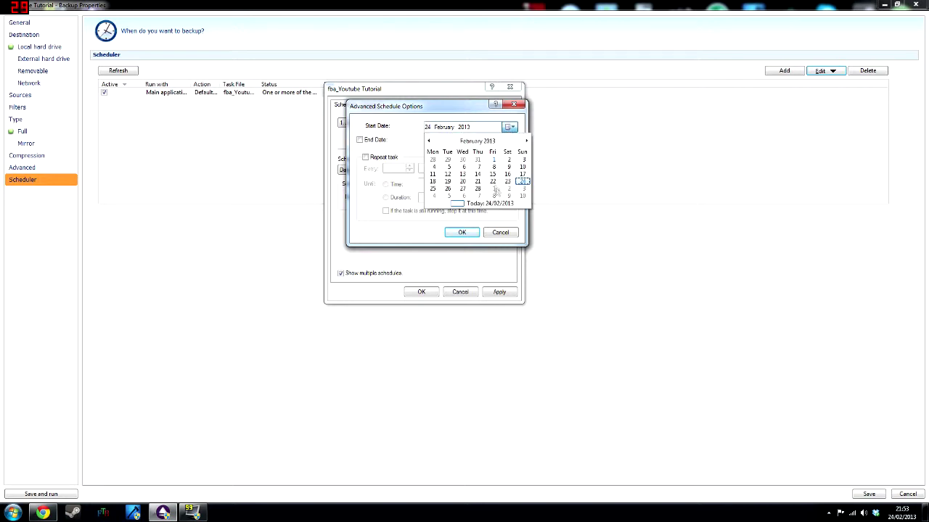
left_click(512, 129)
left_click(360, 140)
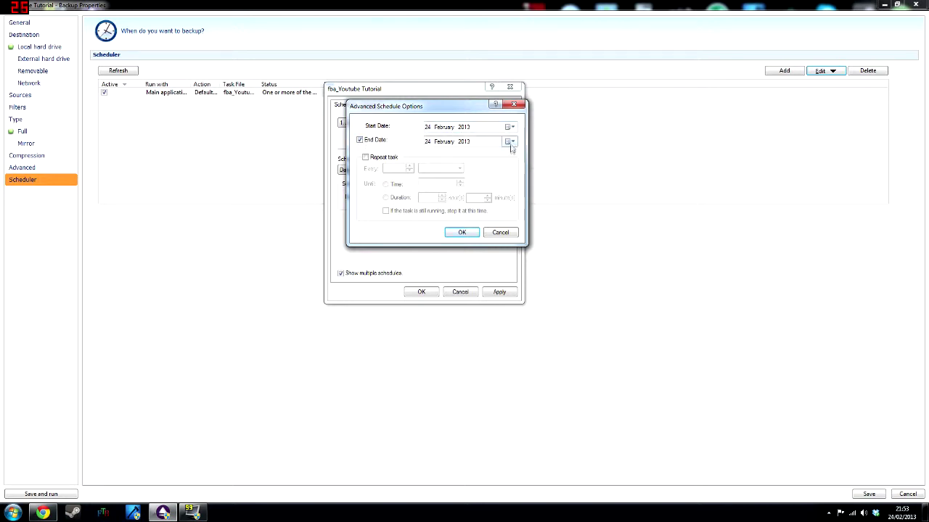
left_click(510, 142)
left_click(510, 142)
left_click(365, 142)
Repeat the task every 10 minutes for a 1-hour duration and apply the schedule.
left_click(366, 158)
left_click(434, 169)
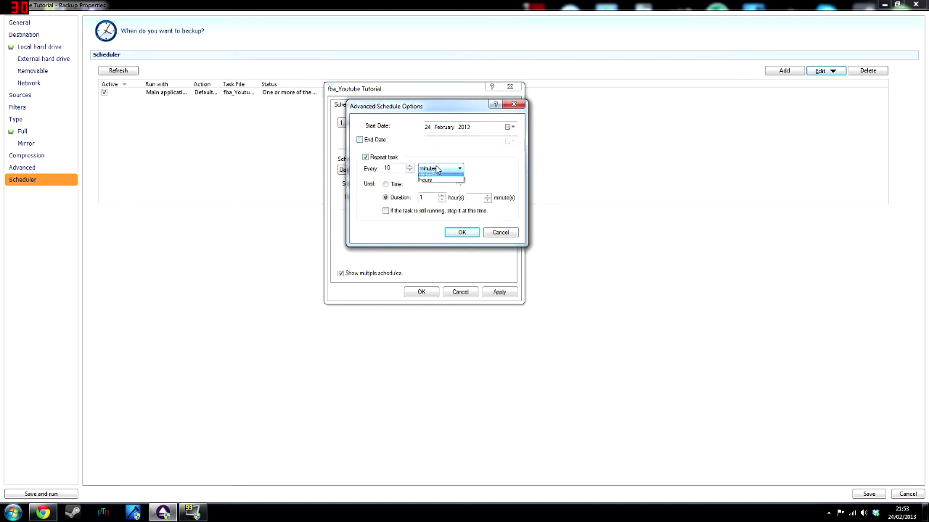
left_click(444, 178)
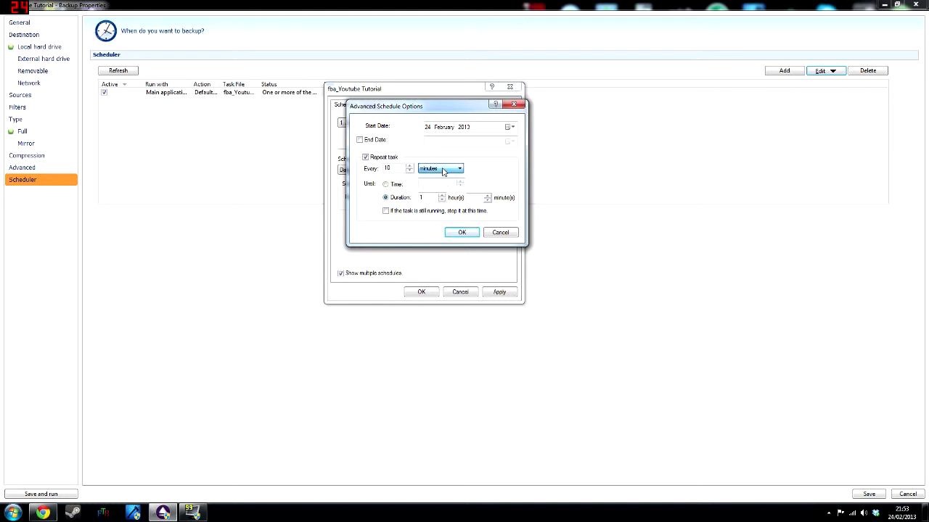
left_click(410, 166)
left_click(411, 171)
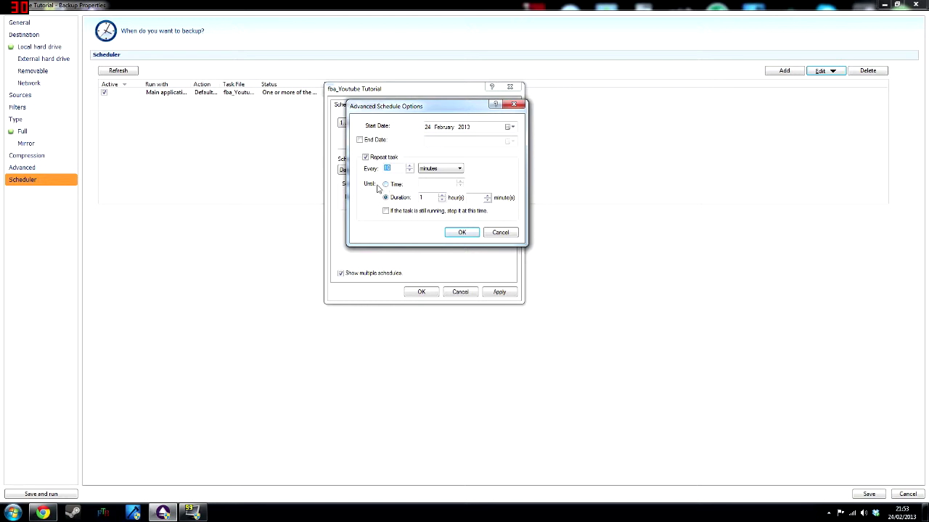
left_click(385, 184)
left_click(395, 200)
left_click(386, 211)
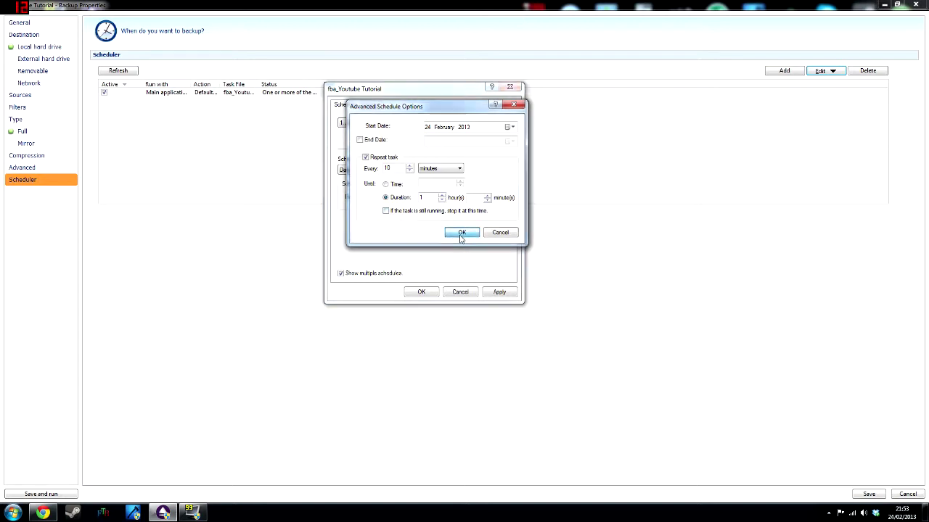
left_click(461, 234)
left_click(500, 295)
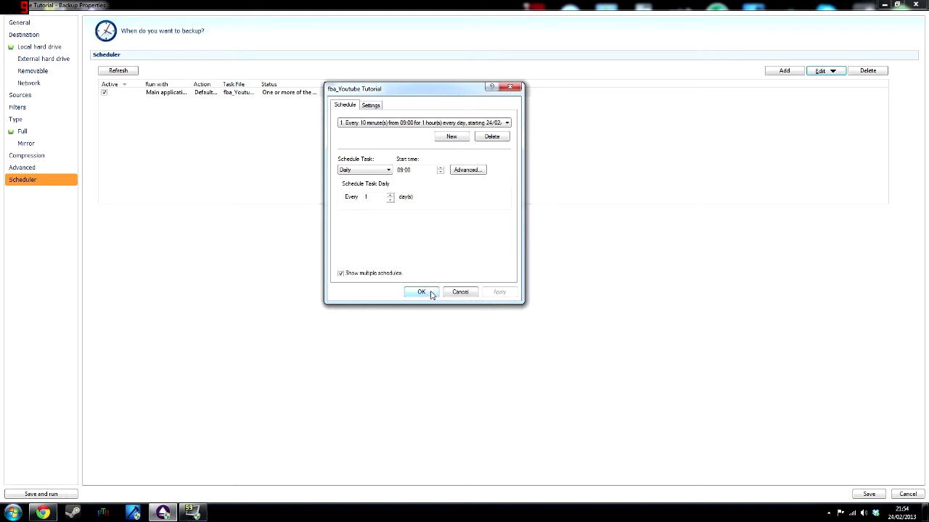
Confirm the schedule with the Windows account user name and password, then save the job settings.
left_click(421, 292)
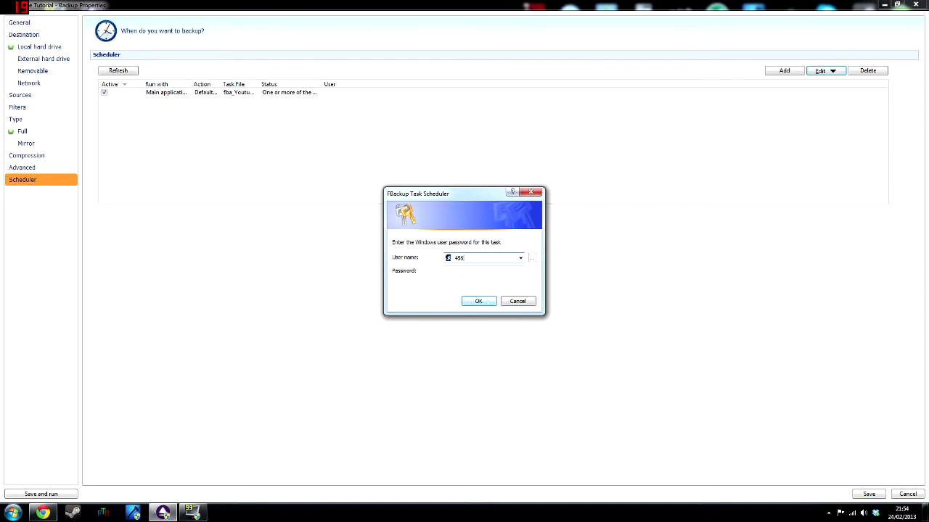
key("BackSpace")
key("BackSpace")
key("Tab")
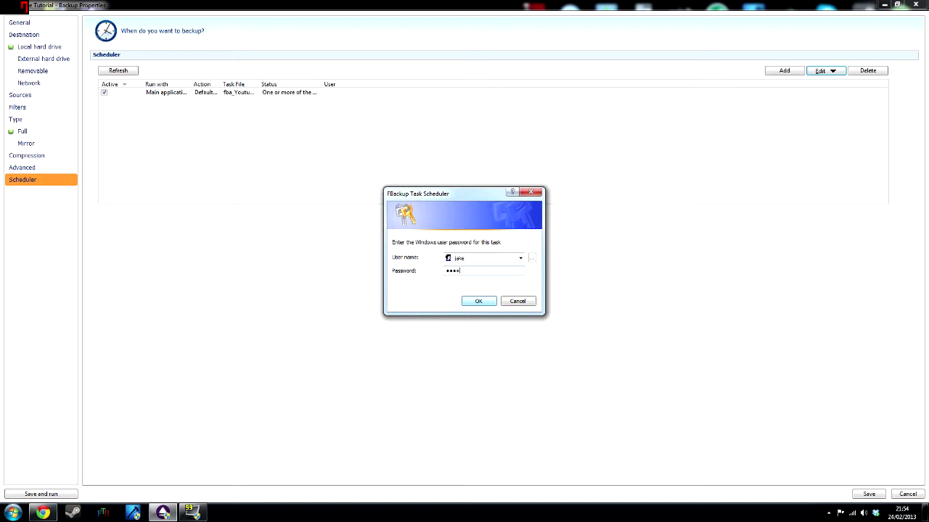
key("Return")
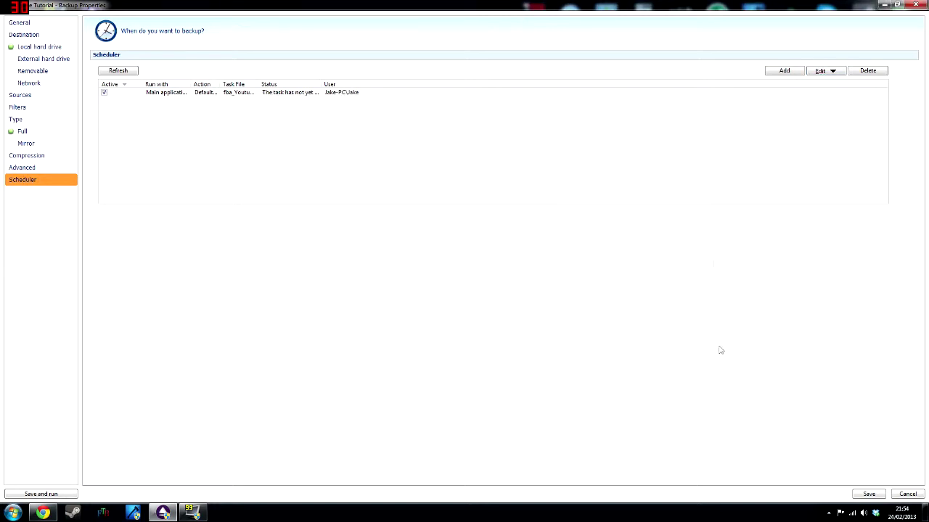
left_click(916, 5)
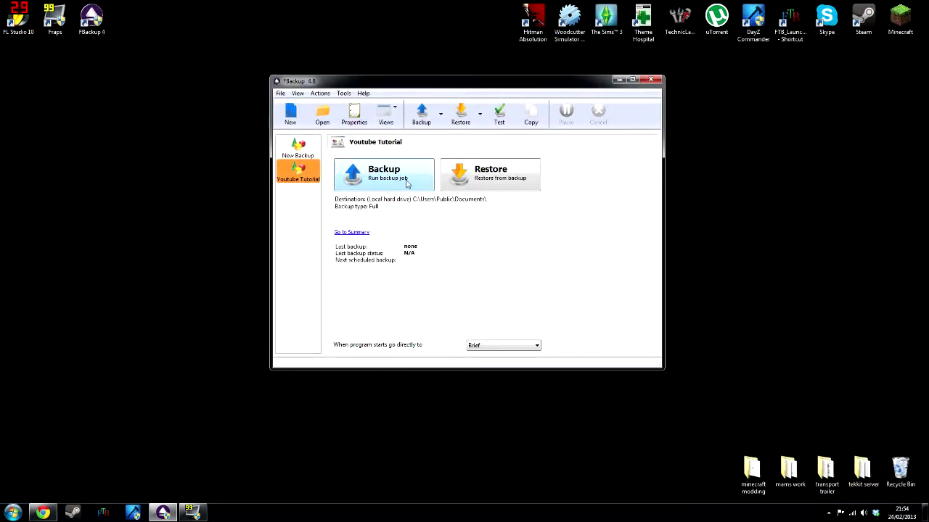
Run the Youtube Tutorial backup job once, closing the catalog file browser unused.
left_click(407, 174)
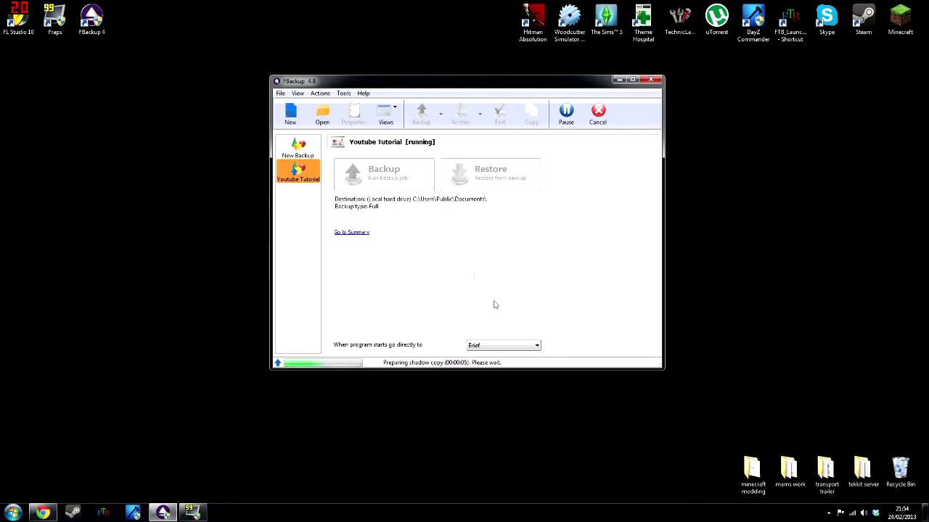
left_click(321, 115)
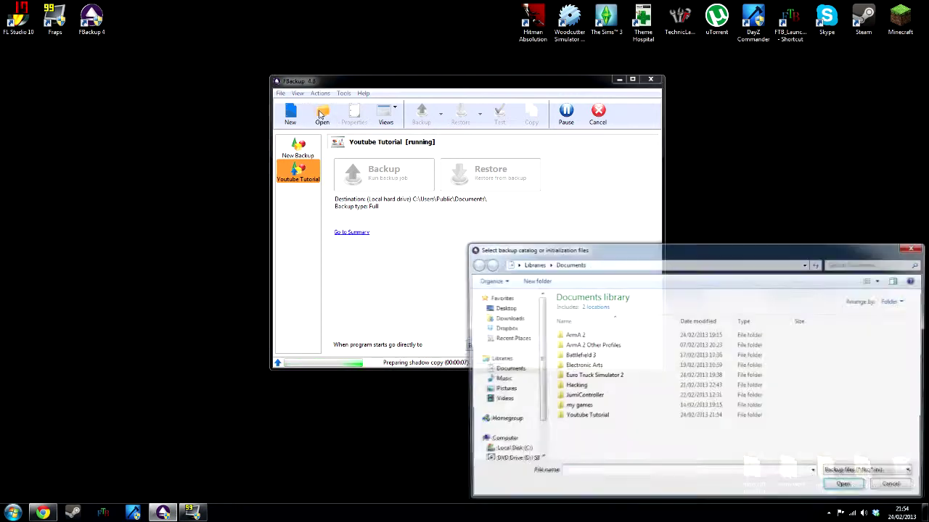
left_click_drag(700, 254, 495, 95)
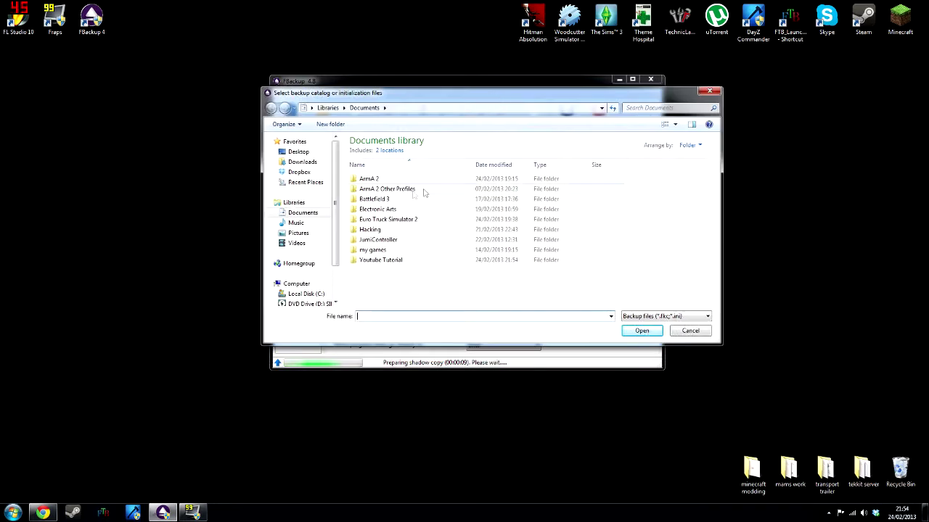
mouse_move(336, 200)
left_mouse_down()
mouse_move(343, 267)
mouse_move(339, 195)
left_mouse_up()
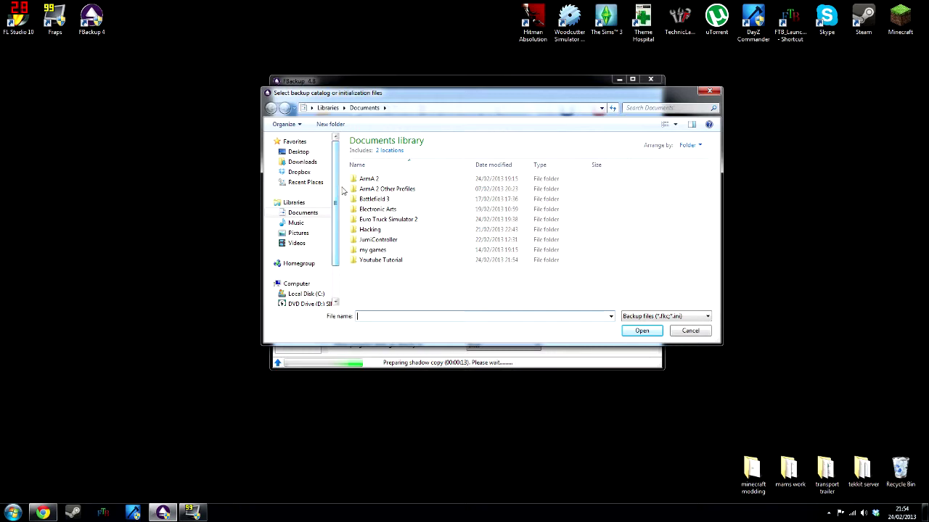
left_click(709, 93)
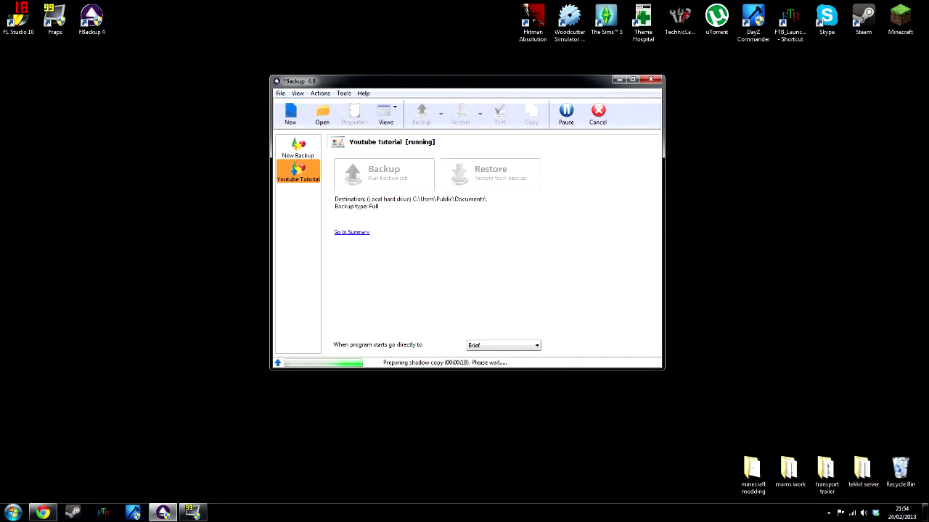
left_click(13, 513)
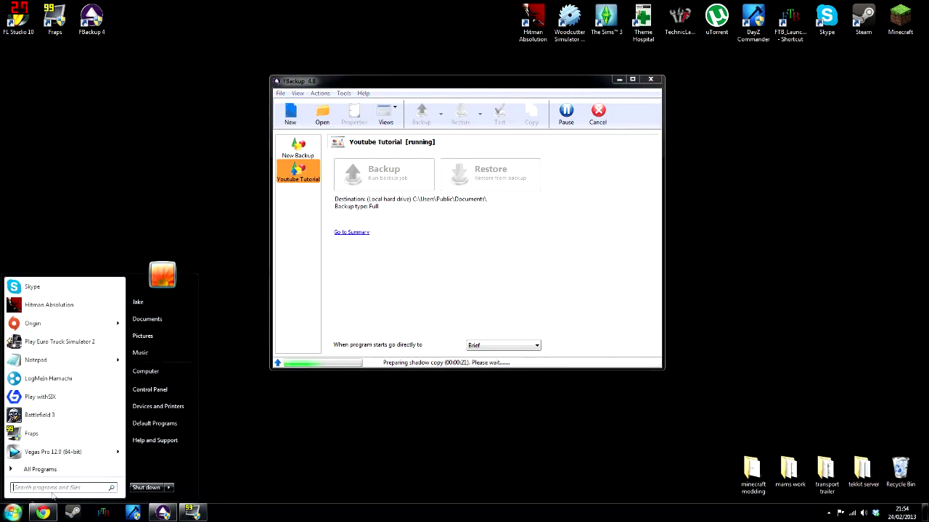
Browse to C: > Users > Public > Public Documents > Youtube Tutorial and open the 1_C archive.
left_click(172, 374)
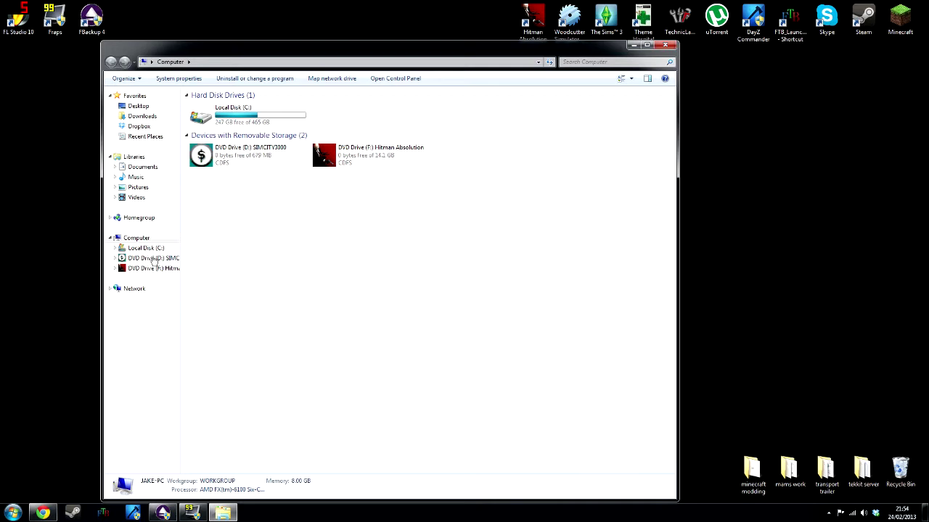
double_click(219, 123)
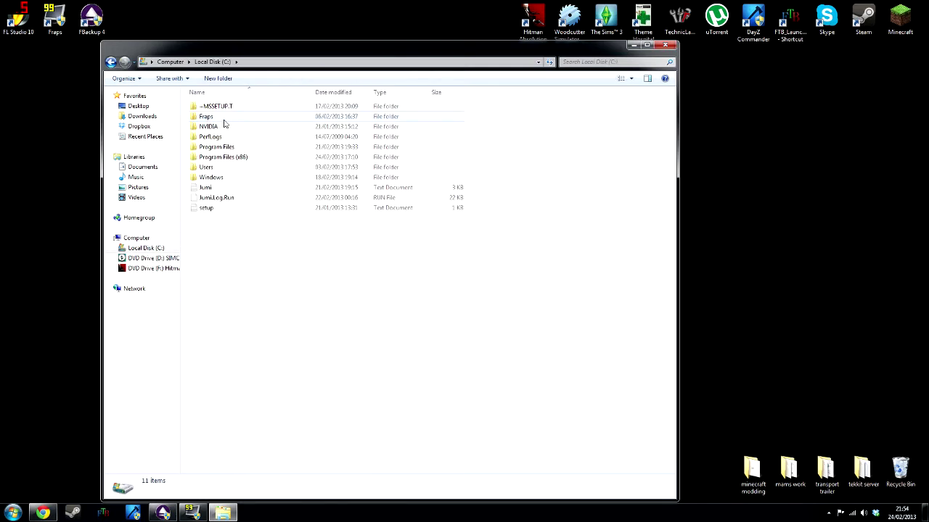
double_click(226, 167)
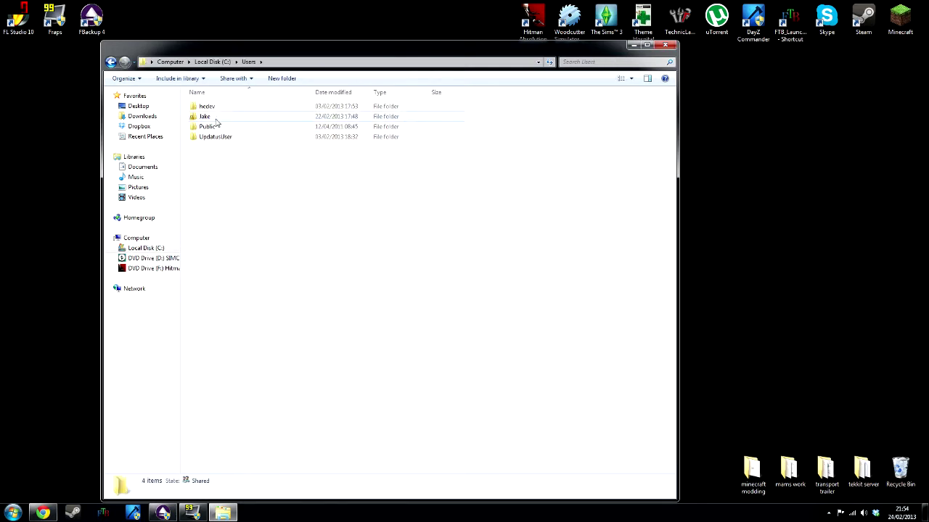
double_click(213, 127)
double_click(264, 108)
left_click(264, 109)
double_click(264, 109)
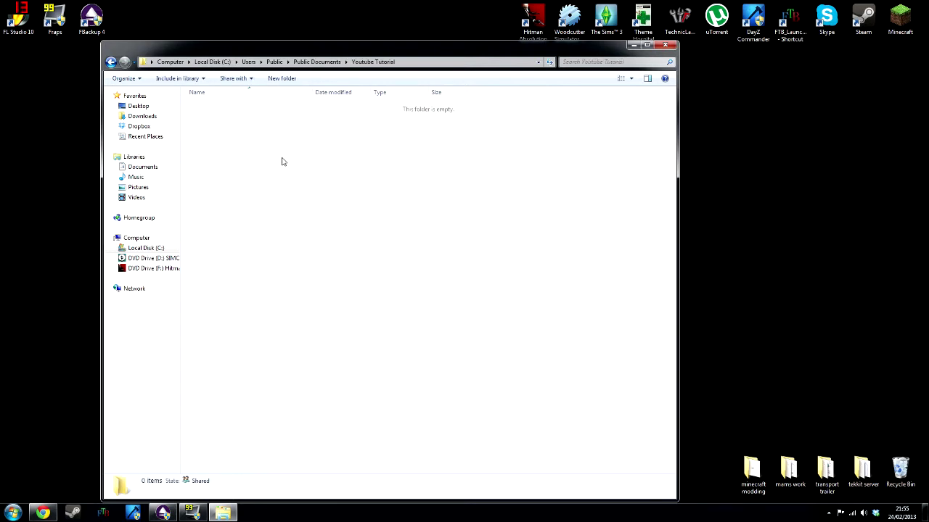
mouse_move(408, 49)
left_mouse_down()
mouse_move(483, 342)
mouse_move(500, 388)
mouse_move(514, 388)
mouse_move(412, 40)
left_mouse_up()
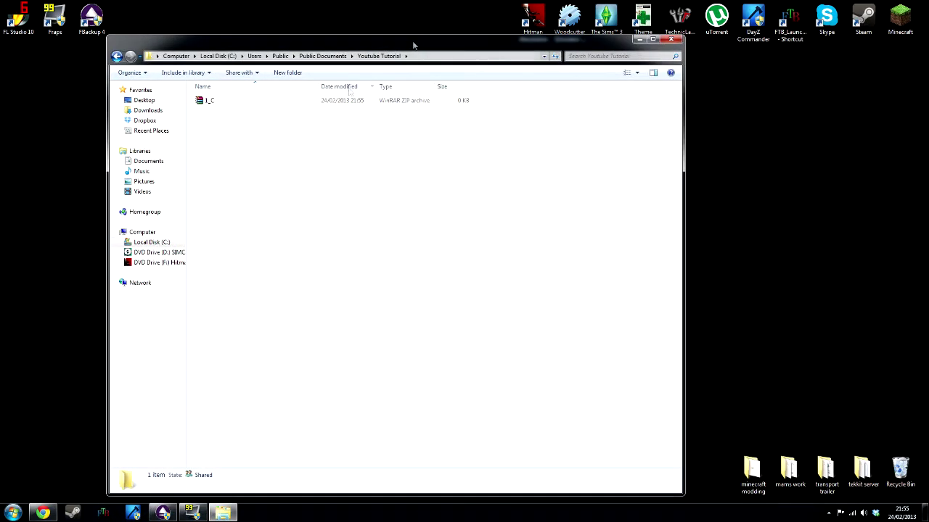
left_click(341, 101)
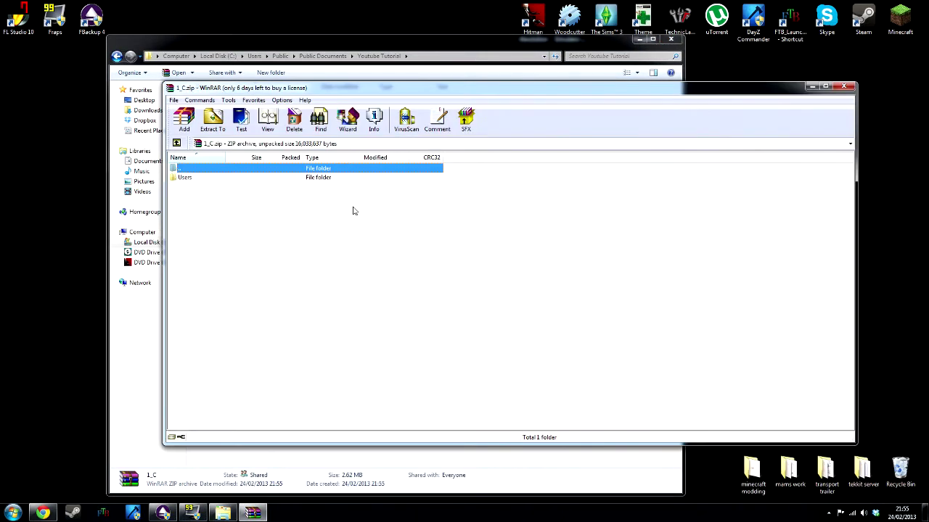
Browse the archive down to Users > Desktop > transport trailer, then close WinRAR and Explorer.
left_click(314, 179)
double_click(314, 180)
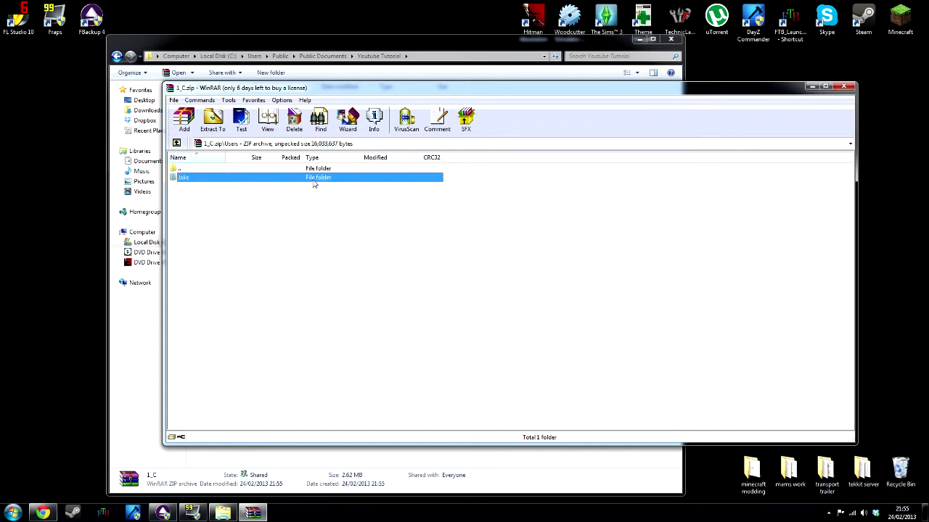
double_click(314, 179)
double_click(314, 179)
double_click(313, 179)
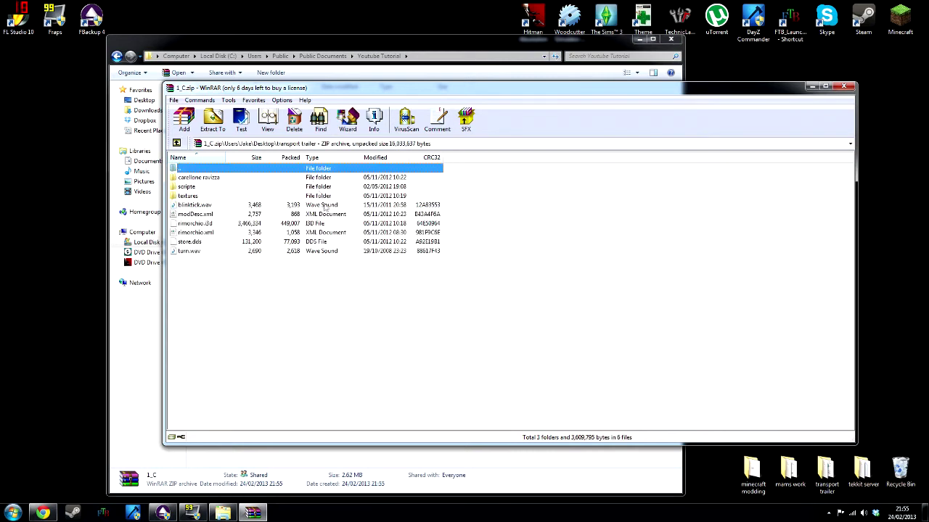
double_click(245, 170)
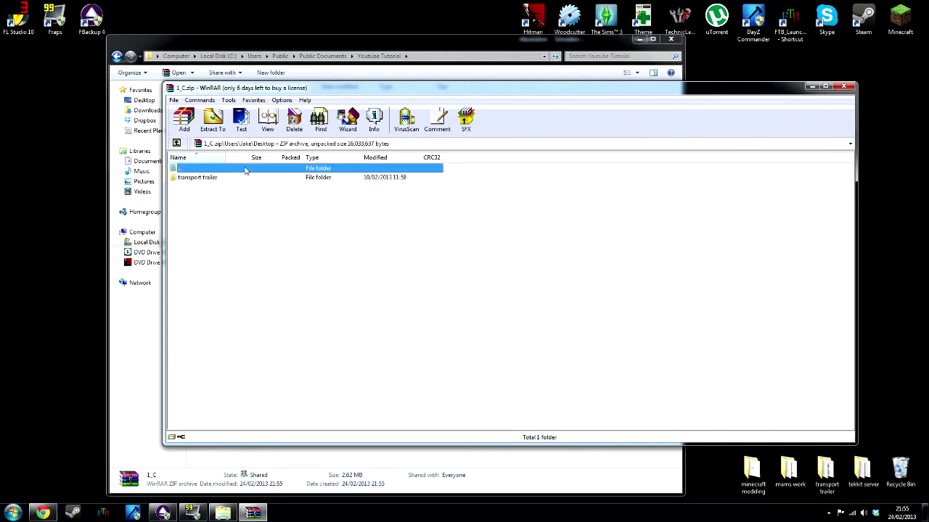
double_click(250, 179)
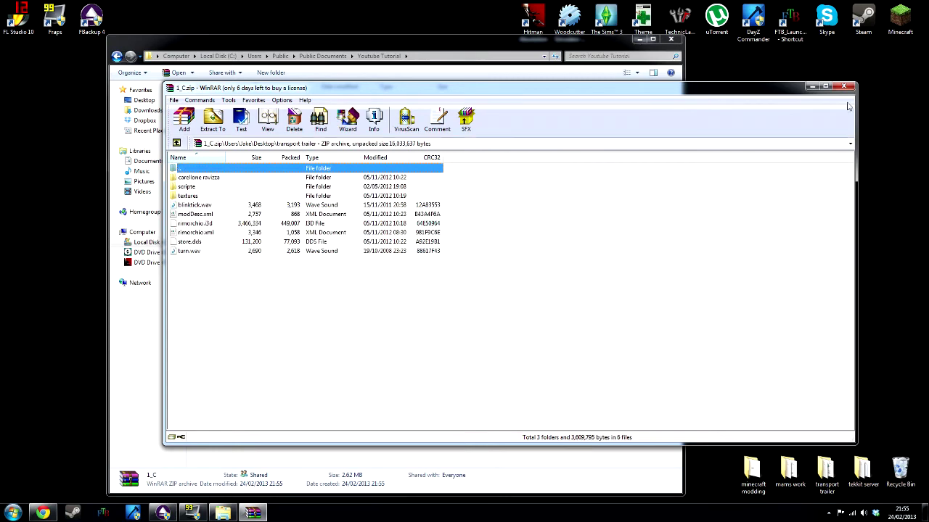
left_click(843, 86)
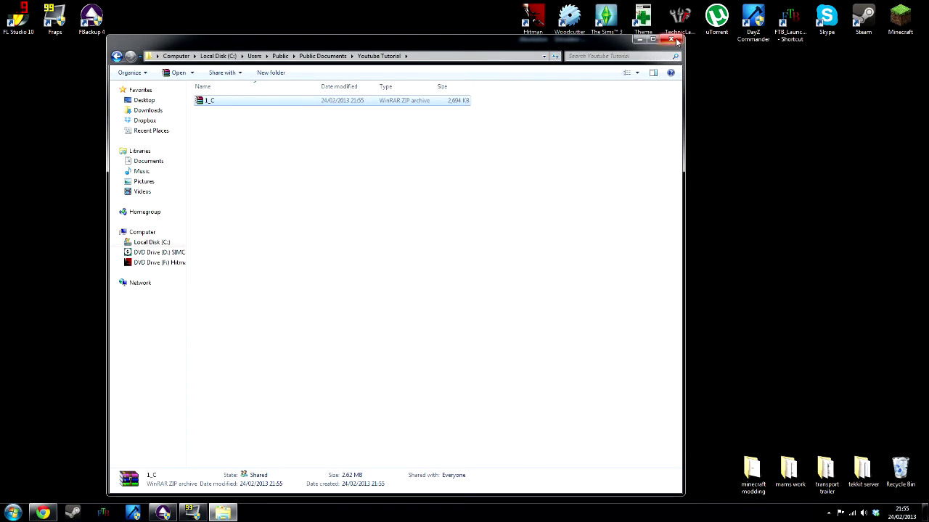
left_click(671, 40)
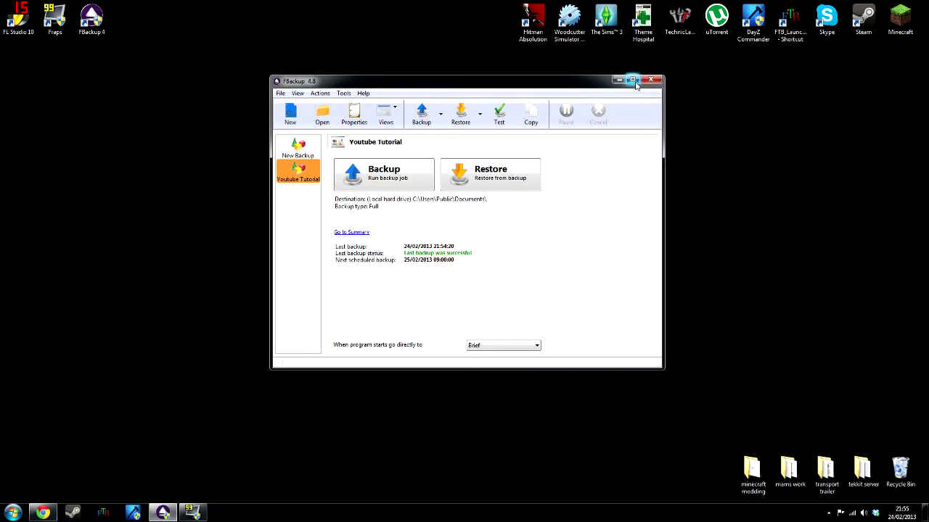